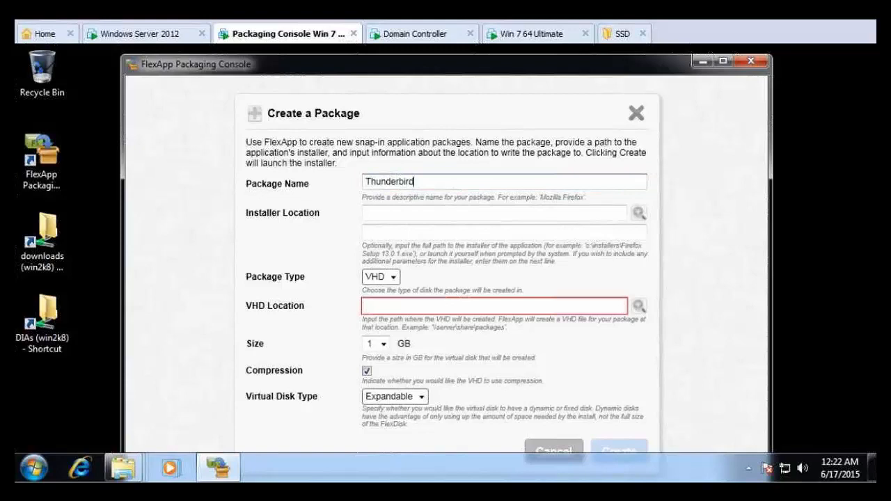
# - Set the installer location to Thunderbird Setup 38.0.1 in the win2k8 downloads share
pyautogui.click(638, 212)
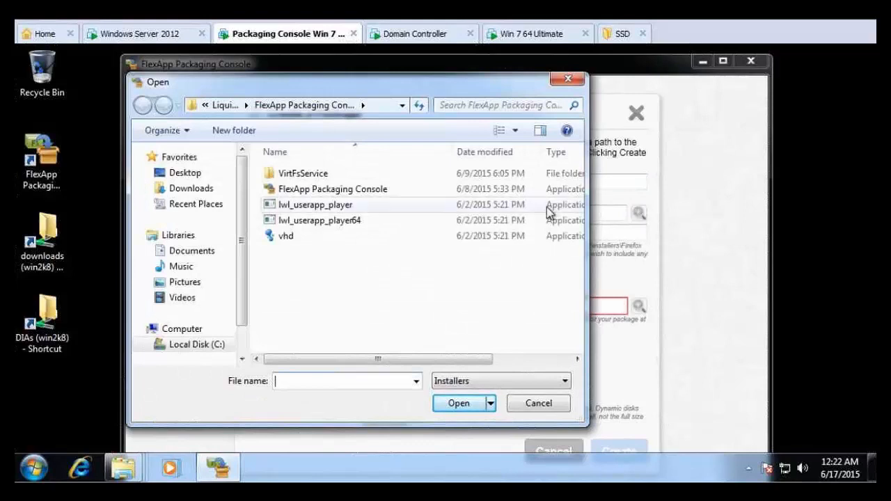
pyautogui.click(197, 179)
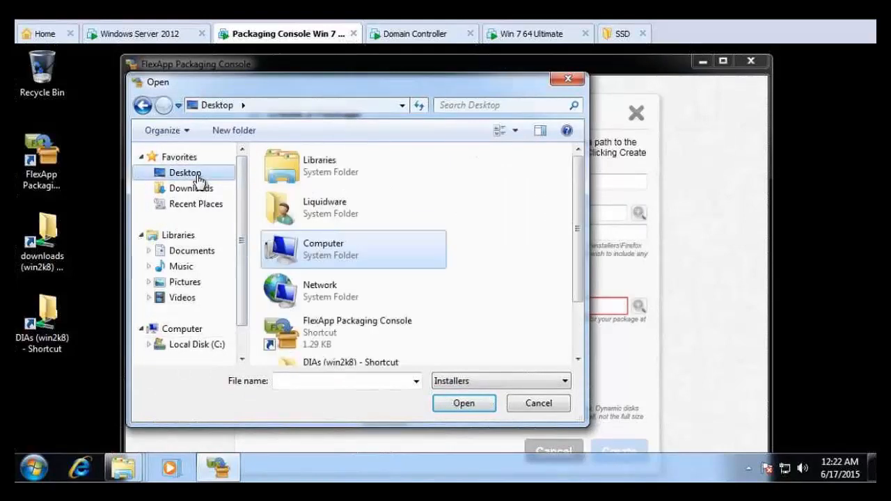
pyautogui.moveTo(579, 244); pyautogui.dragTo(579, 285)
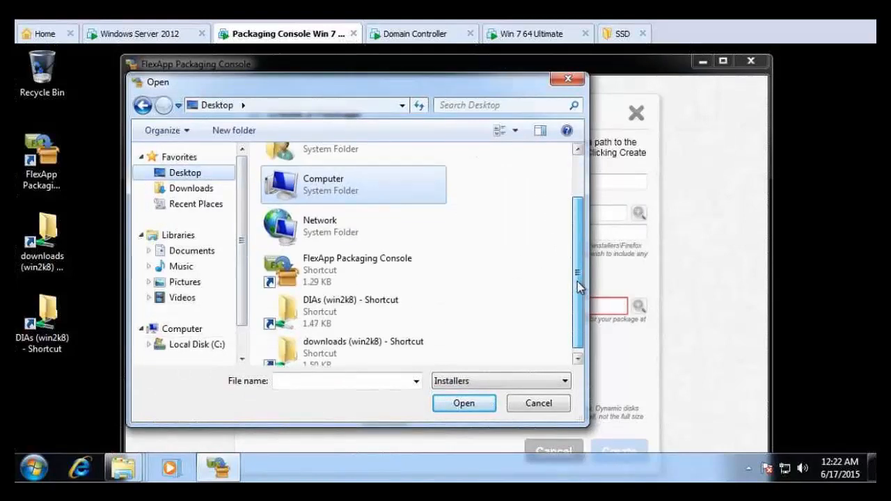
pyautogui.doubleClick(388, 344)
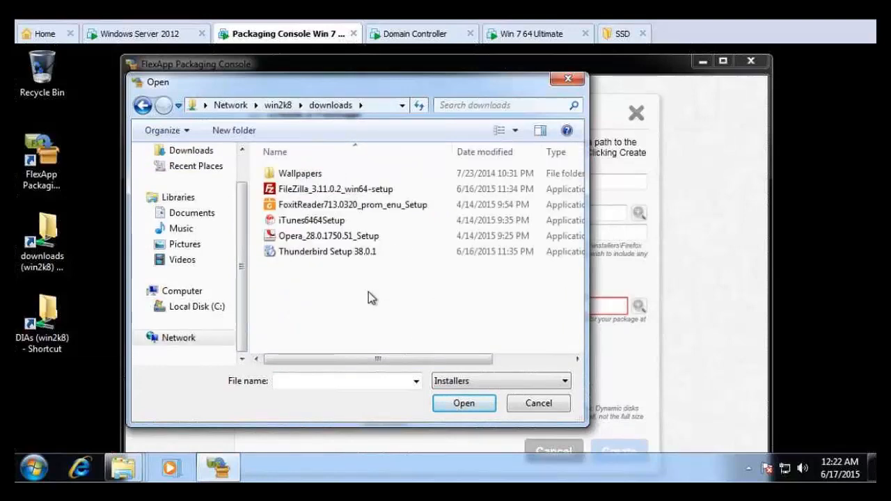
pyautogui.doubleClick(339, 254)
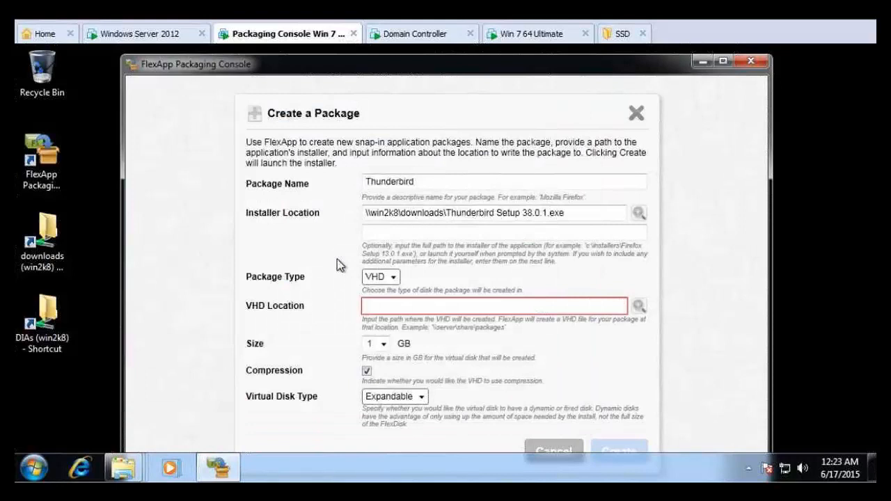
# - Enter \\win2k8\dias as the VHD location
pyautogui.click(561, 305)
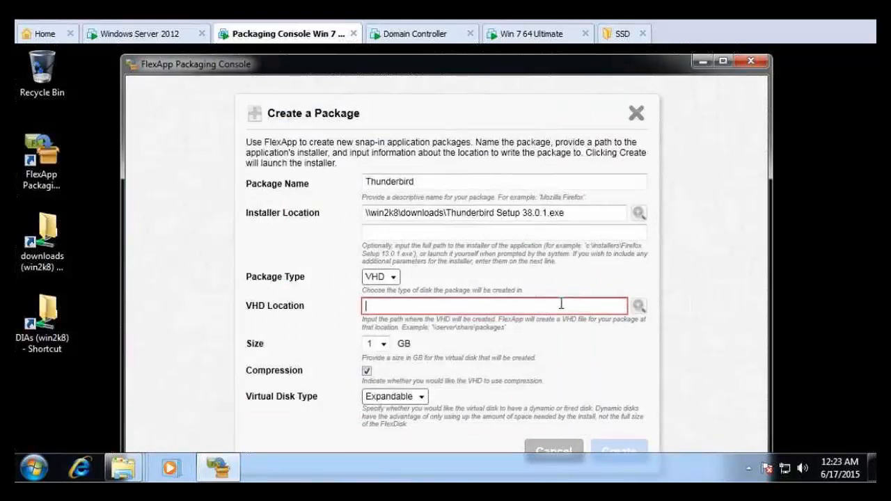
pyautogui.write('\\wi')
pyautogui.write('n2k8\\dias')
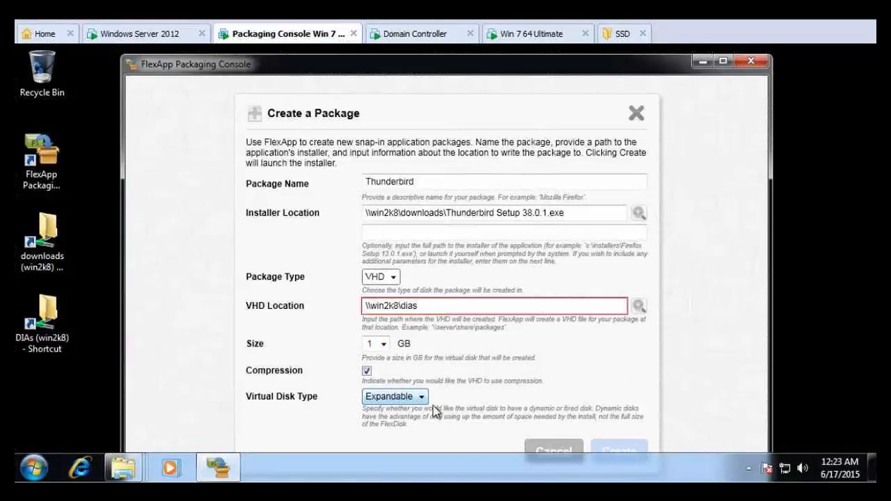
# - Create the package and run a Standard Thunderbird install, not as the default mail client
pyautogui.click(619, 451)
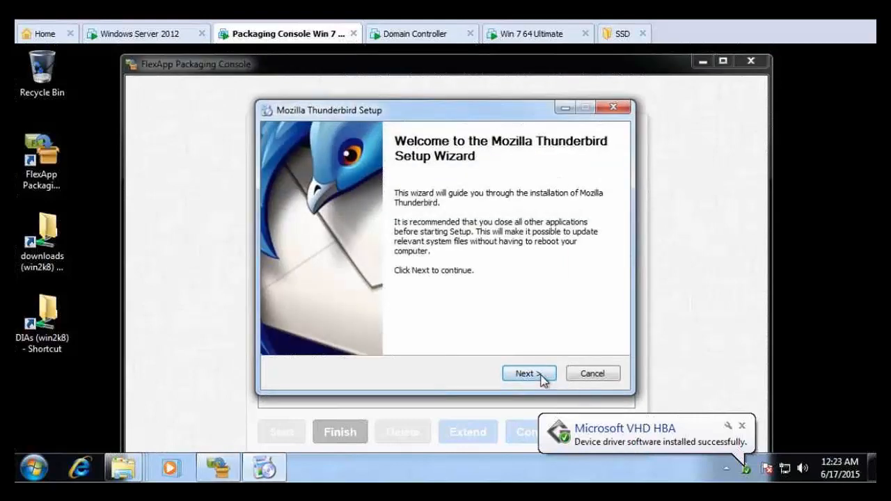
pyautogui.click(544, 380)
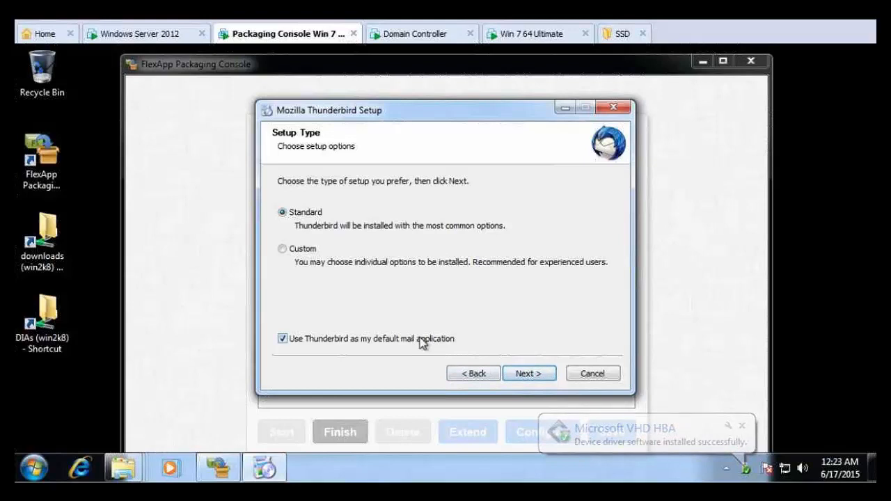
pyautogui.click(441, 342)
pyautogui.click(541, 373)
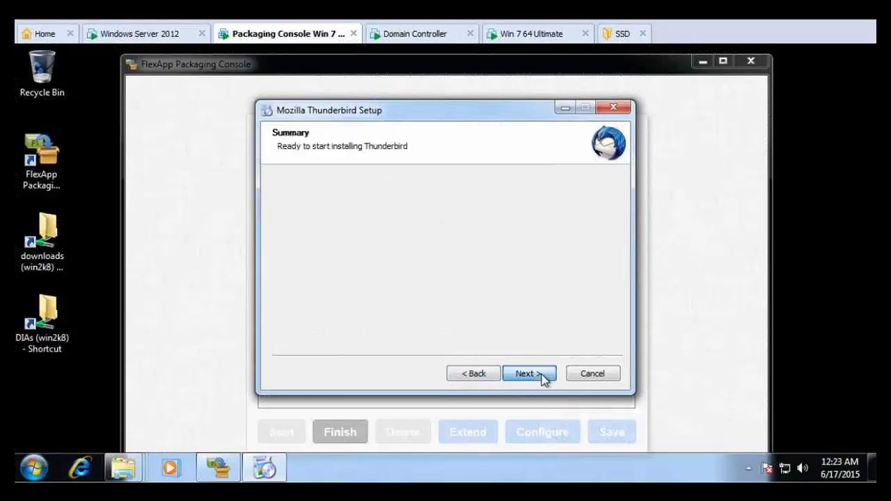
pyautogui.click(543, 377)
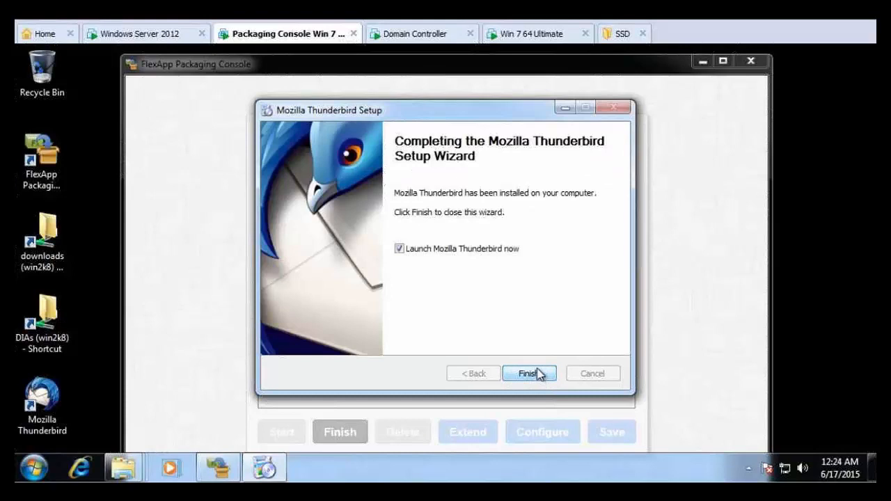
pyautogui.click(528, 374)
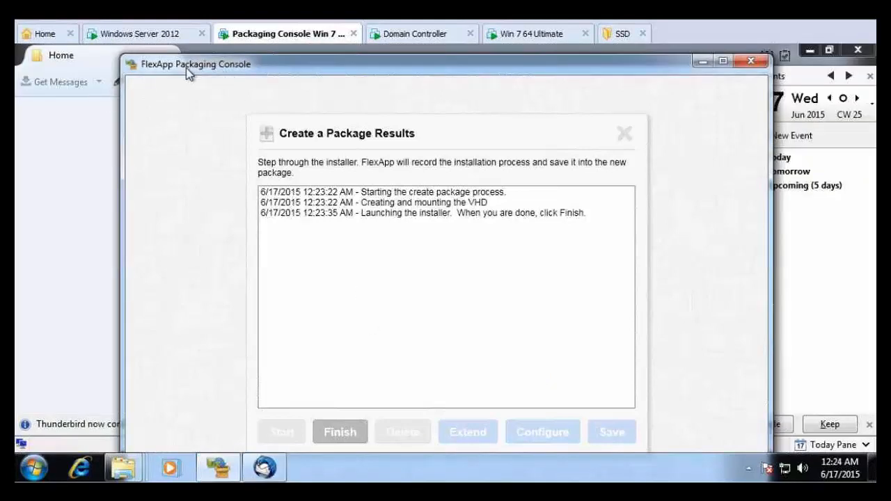
# - Close the Thunderbird application that launched after installation
pyautogui.moveTo(186, 68); pyautogui.dragTo(239, 145)
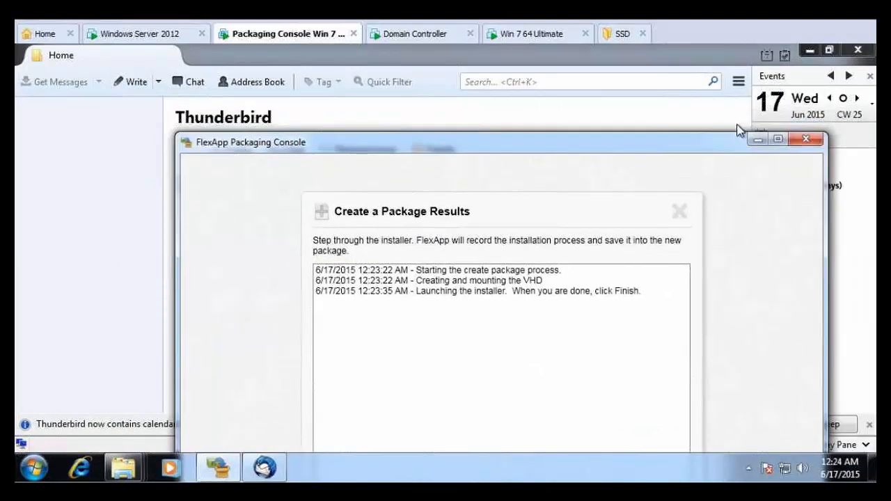
pyautogui.click(862, 54)
pyautogui.click(862, 54)
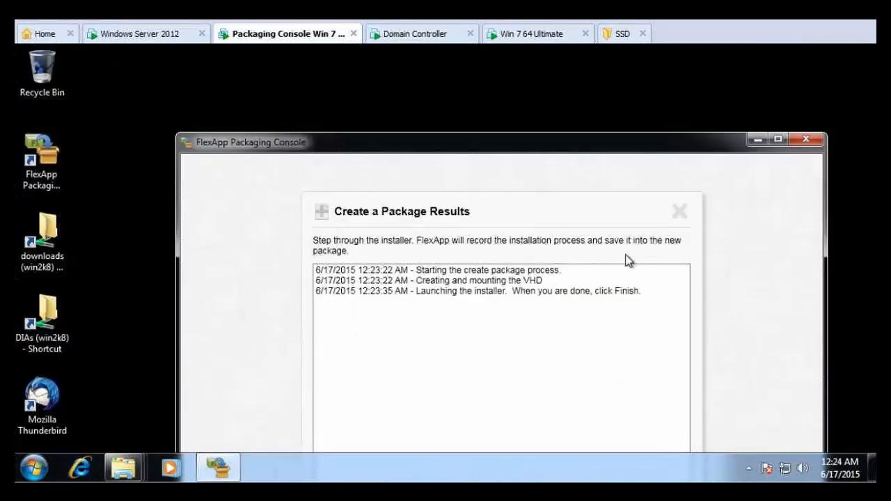
# - Finish and save the Thunderbird package, then switch to the Windows Server 2012 session
pyautogui.moveTo(543, 149); pyautogui.dragTo(519, 63)
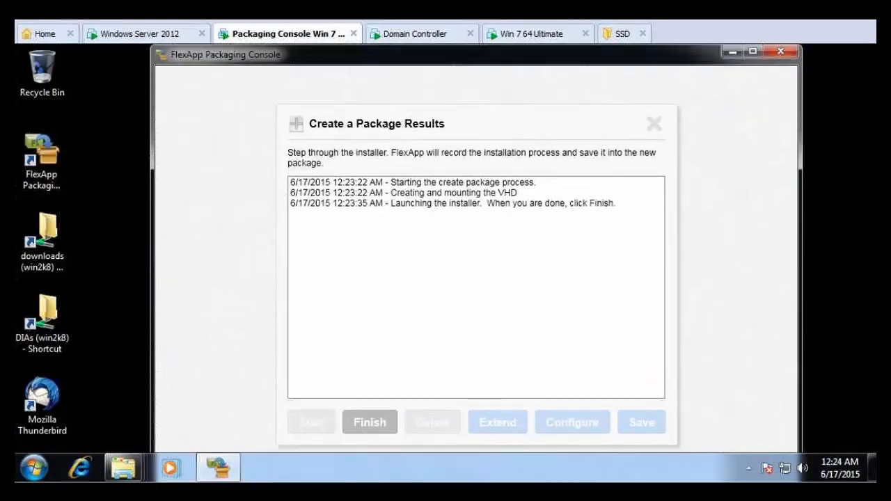
pyautogui.click(370, 423)
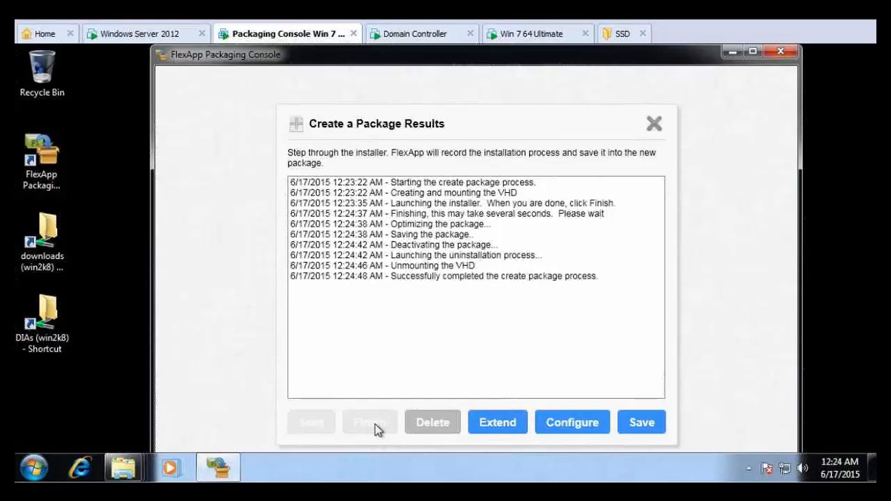
pyautogui.click(632, 422)
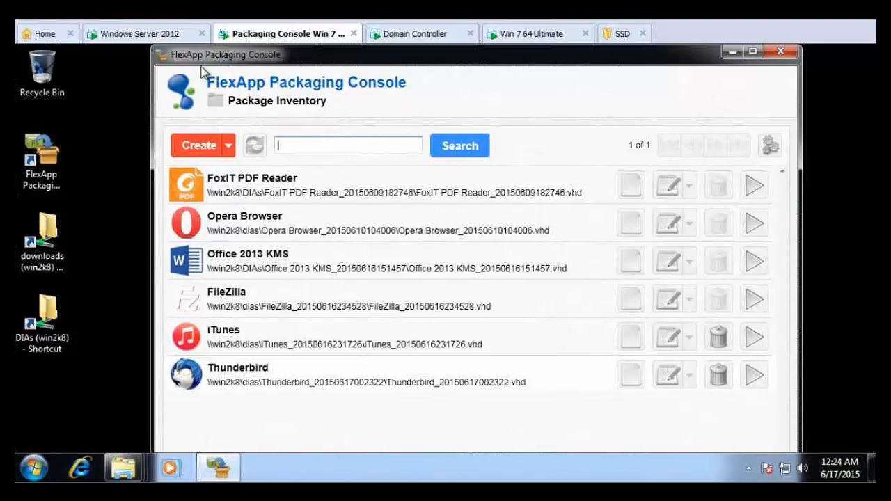
pyautogui.click(171, 36)
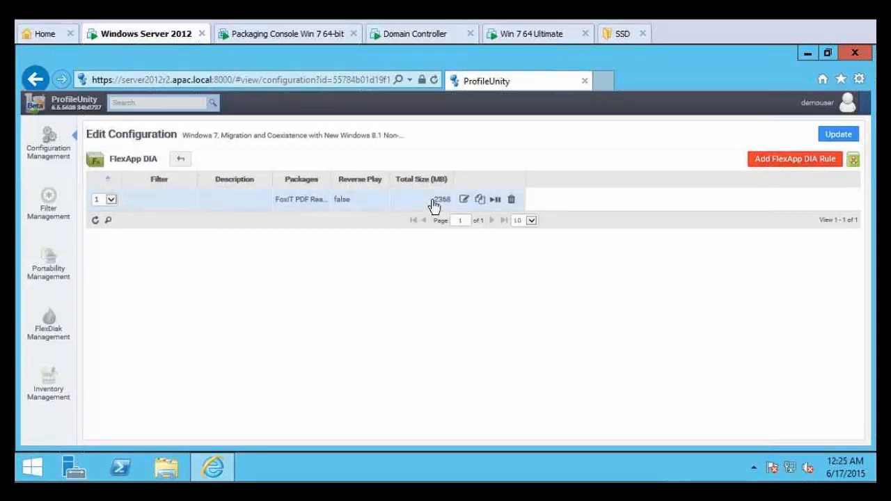
# - Add Thunderbird to the FlexApp DIA rule's packages, save the rule and update the configuration
pyautogui.click(464, 201)
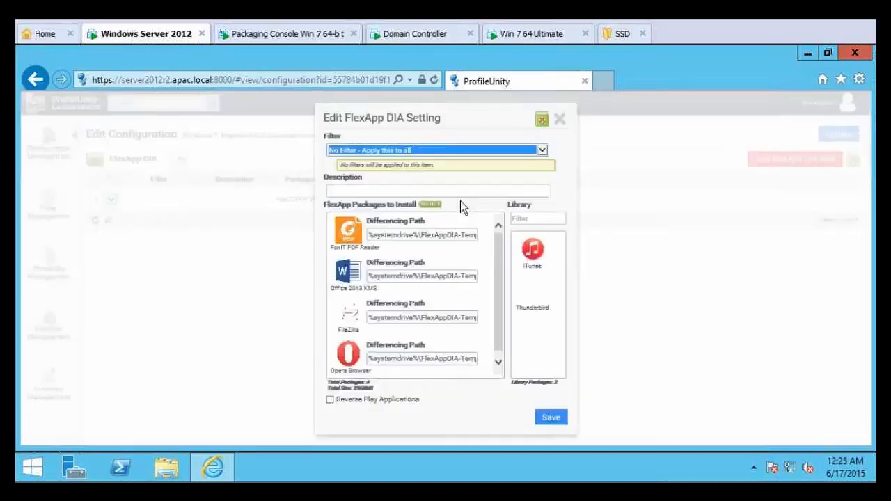
pyautogui.moveTo(534, 292); pyautogui.dragTo(348, 324)
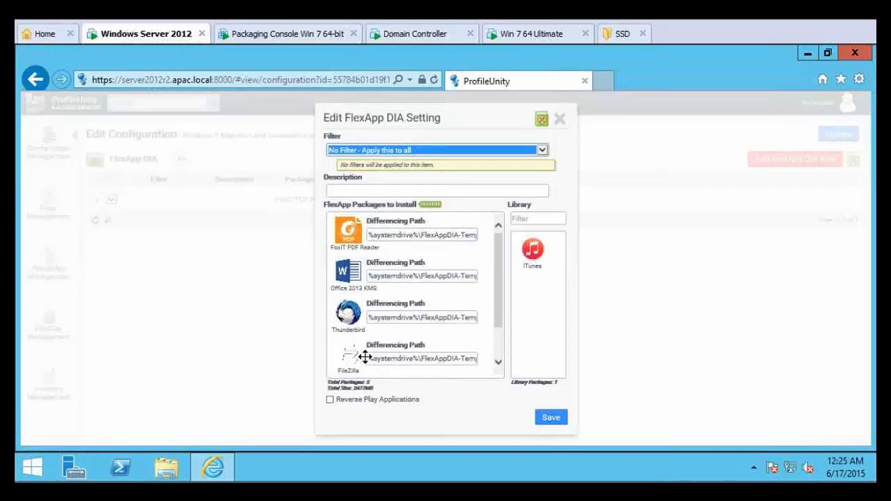
pyautogui.click(461, 192)
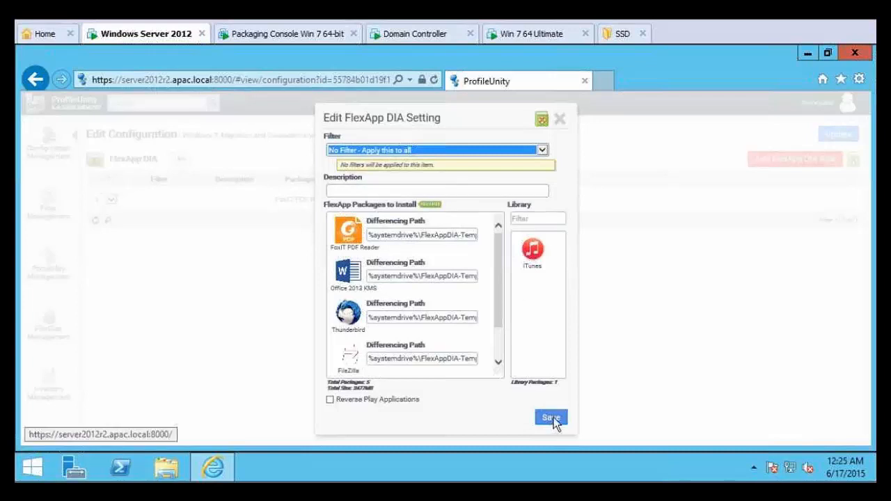
pyautogui.click(554, 420)
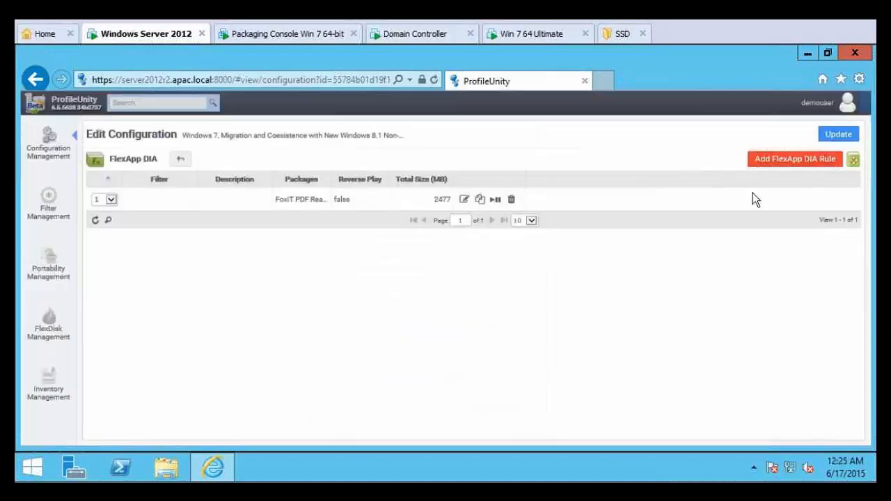
pyautogui.click(841, 135)
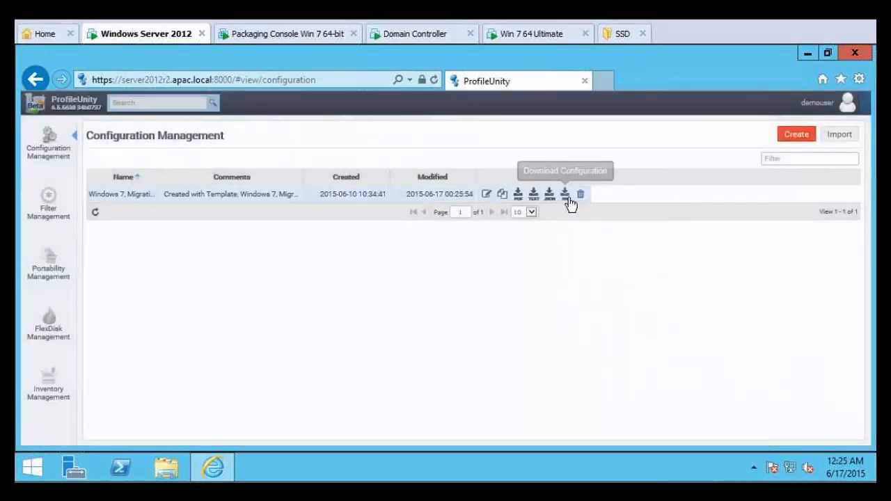
# - Download the configuration .ini into NETLOGON\ProfileUnity, replacing the old file, then go to Win 7
pyautogui.click(565, 197)
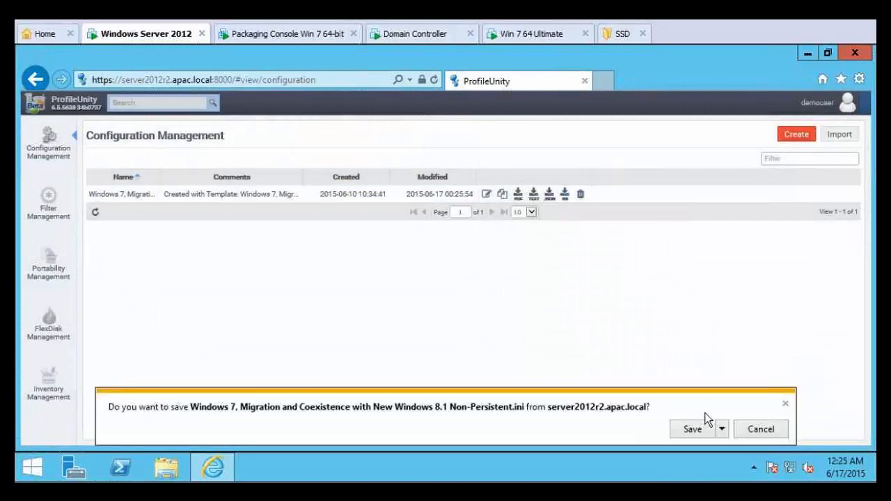
pyautogui.click(723, 430)
pyautogui.click(749, 413)
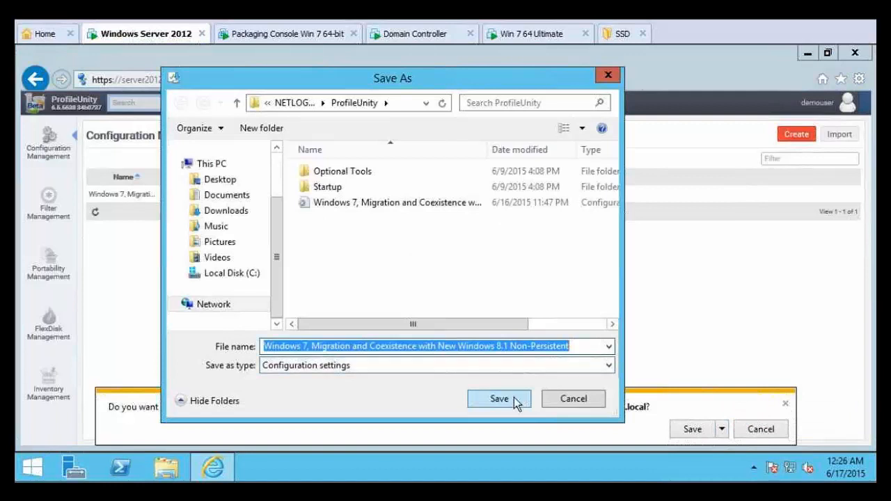
pyautogui.click(516, 397)
pyautogui.click(559, 263)
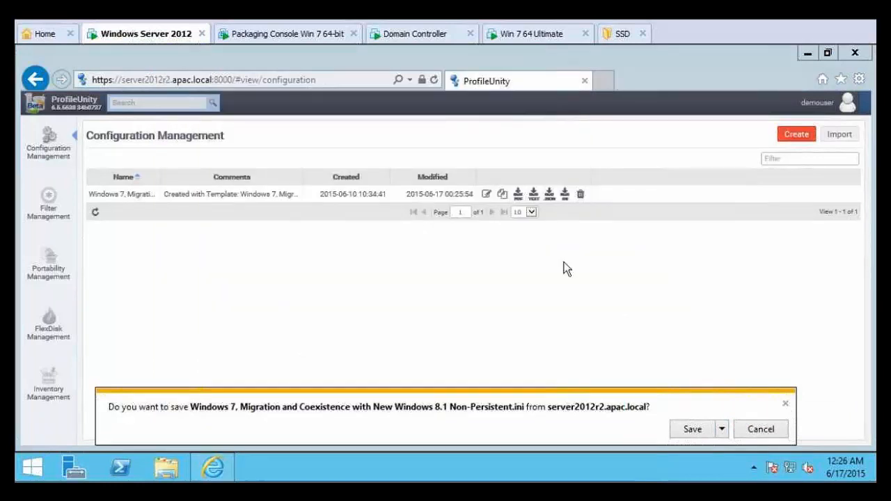
pyautogui.click(784, 404)
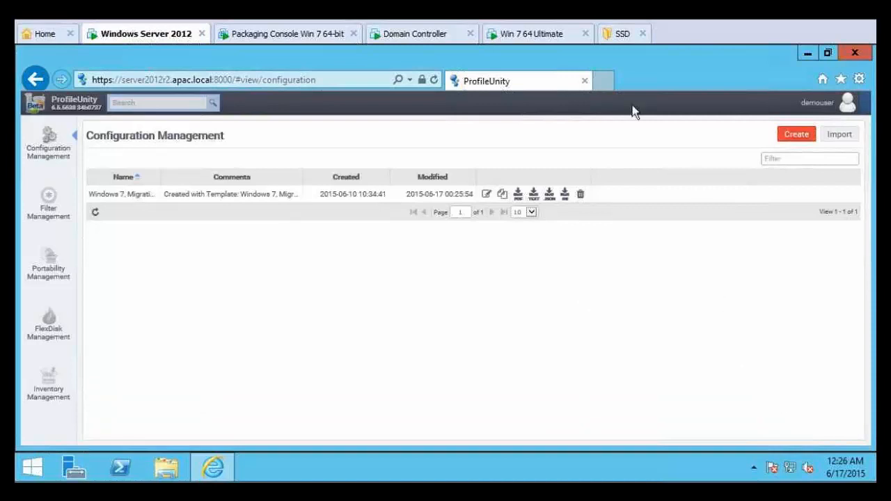
pyautogui.click(548, 35)
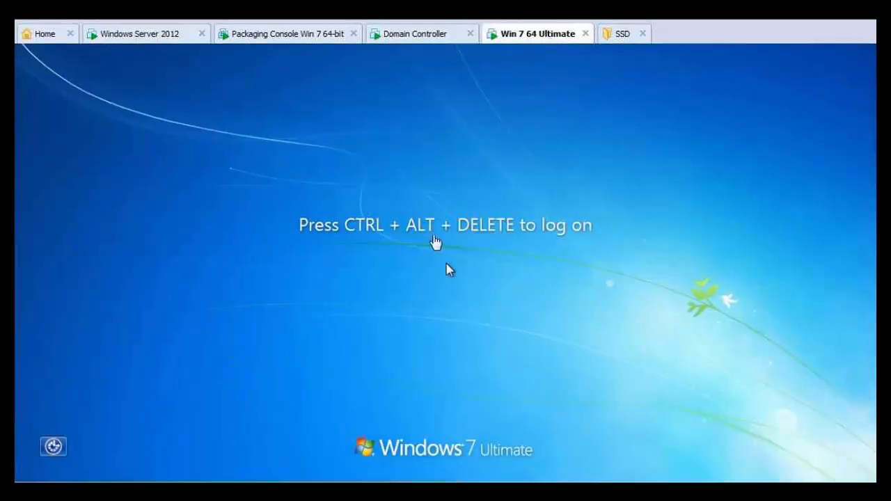
# - Log on to the APAC domain as the demo user with the account's user name and password
pyautogui.hotkey('ctrl', 'alt', 'Delete')
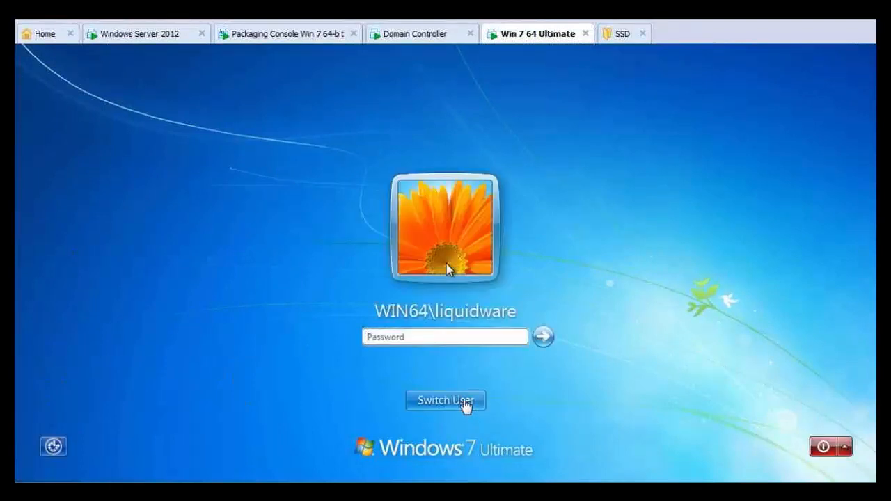
pyautogui.click(465, 410)
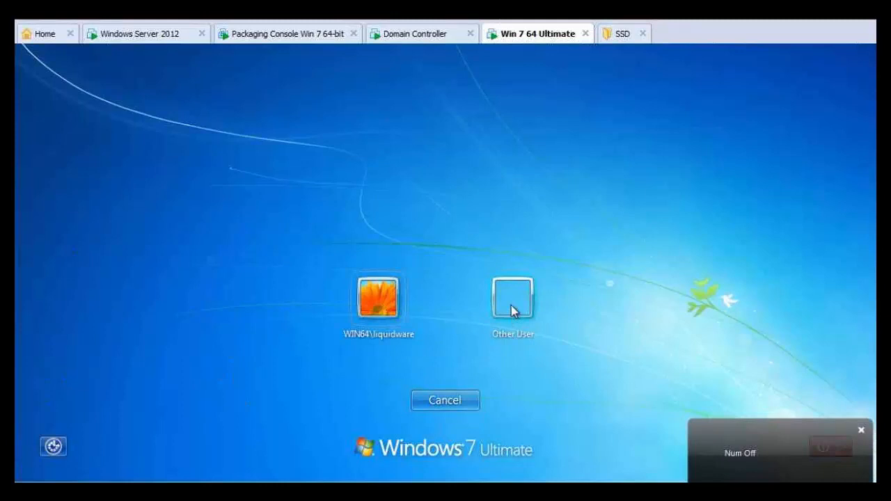
pyautogui.click(513, 312)
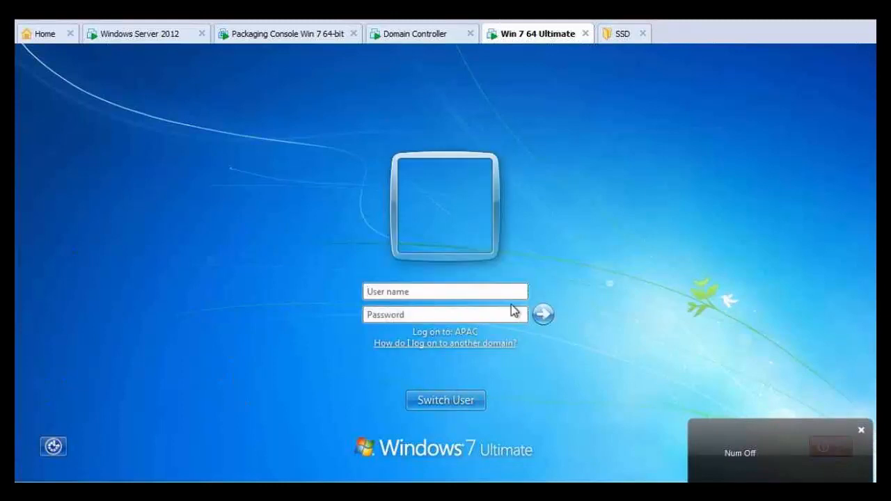
pyautogui.write('demouser')
pyautogui.press('Tab')
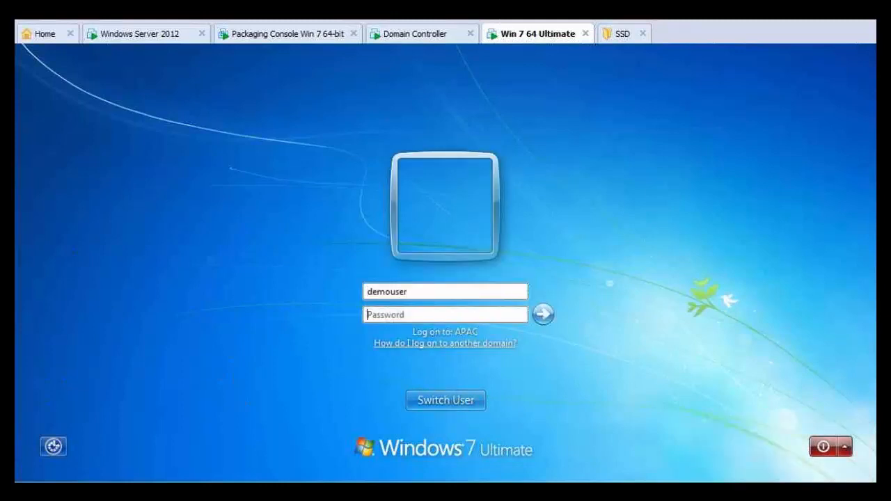
pyautogui.write('Password')
pyautogui.press('Return')
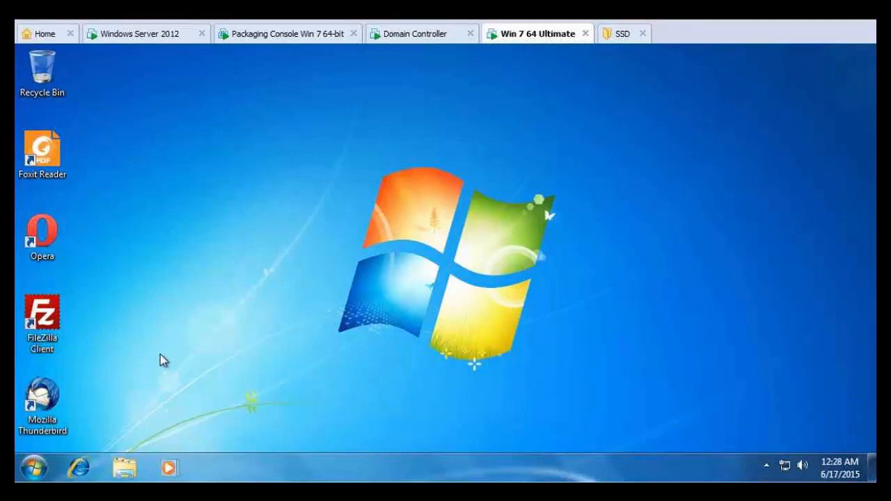
pyautogui.doubleClick(51, 403)
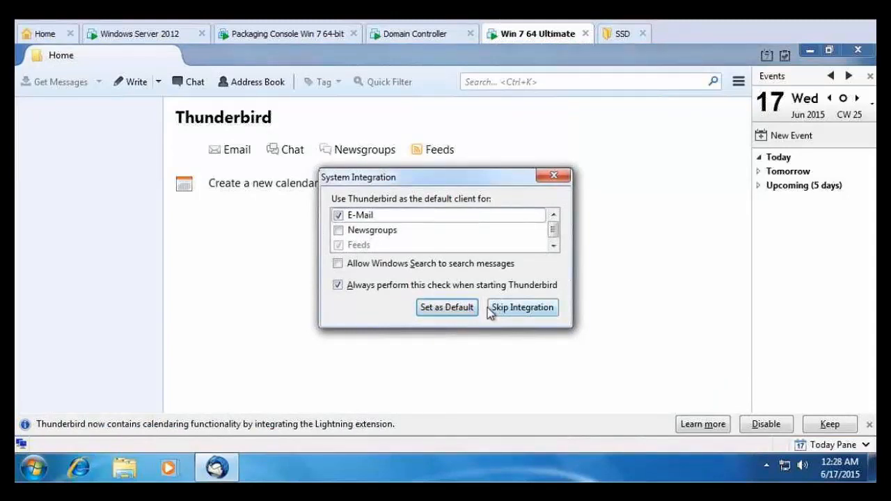
pyautogui.click(512, 312)
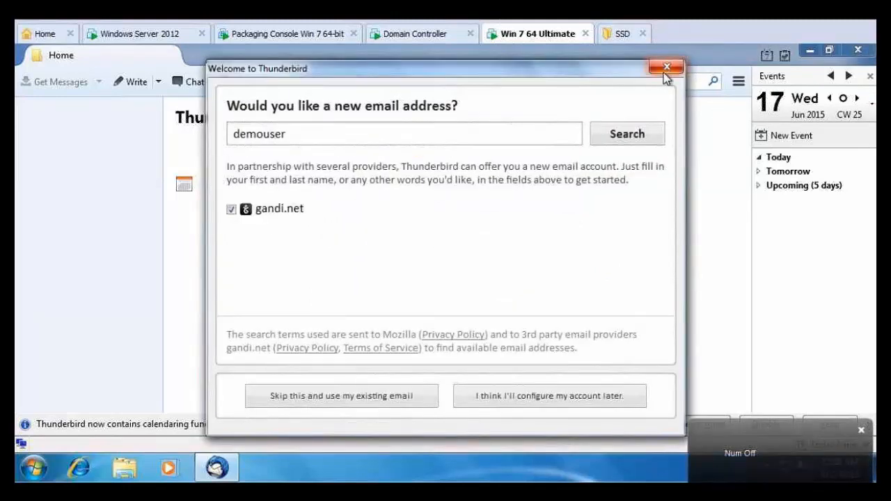
pyautogui.click(667, 70)
pyautogui.click(858, 51)
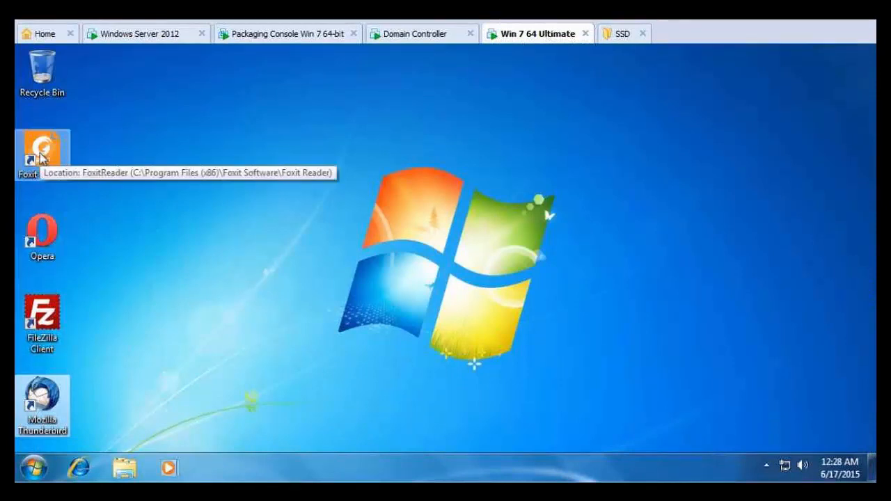
# - Launch Foxit Reader, choose Not Now for registration, and close it again
pyautogui.doubleClick(50, 177)
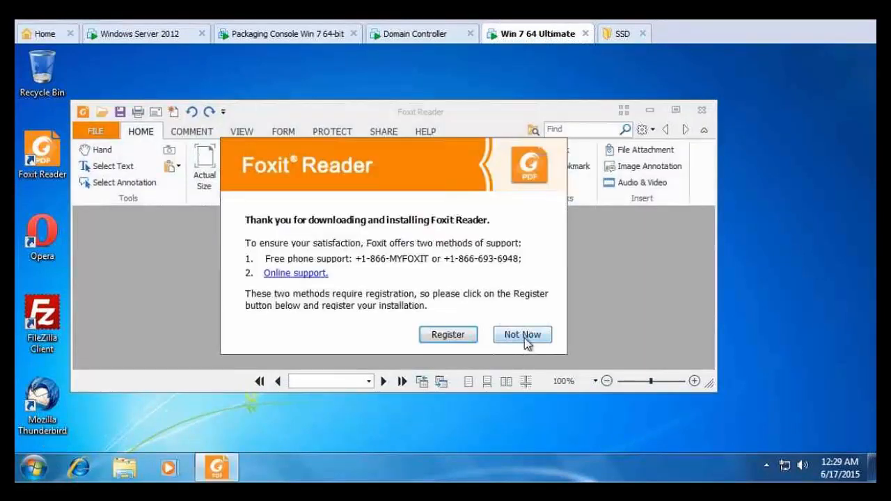
pyautogui.click(523, 337)
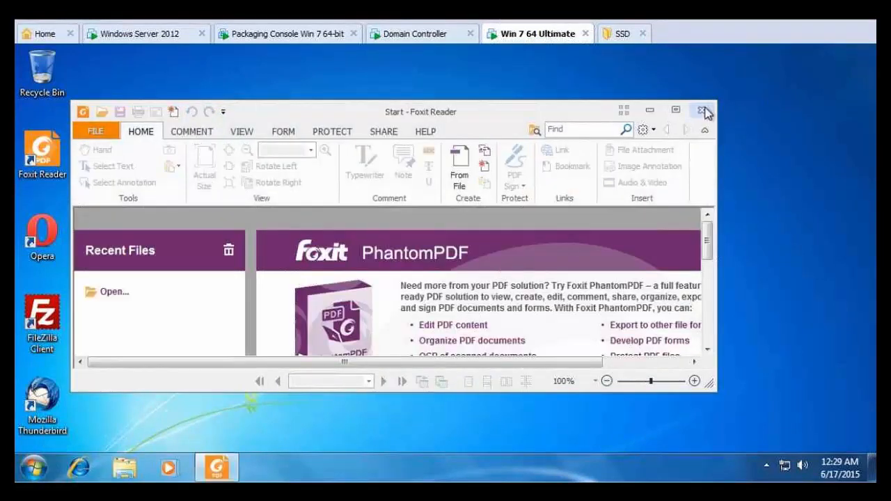
pyautogui.click(703, 111)
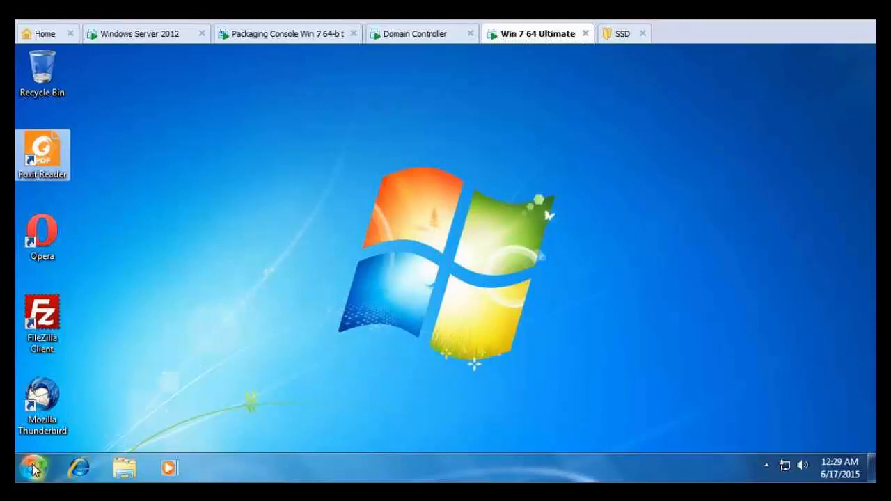
pyautogui.click(33, 468)
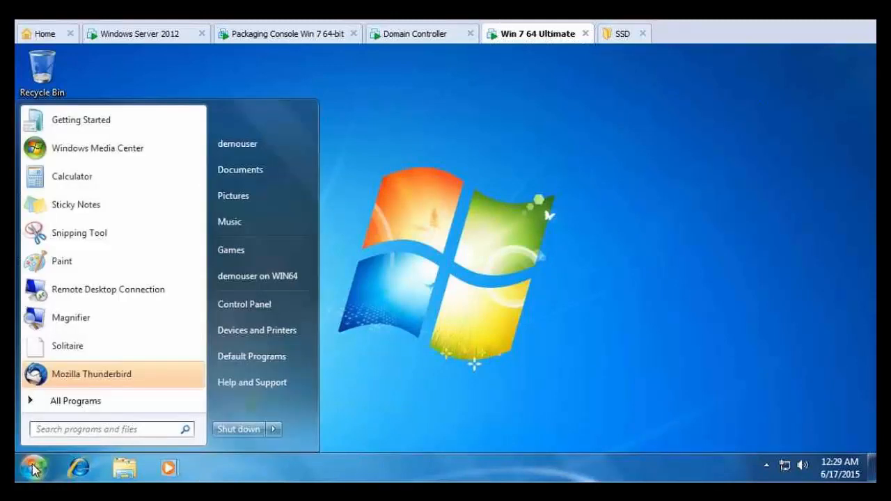
# - Launch Word 2013 and type "Microsoft Word delivered by FlexApp in ProfileUnity!" in a blank document
pyautogui.click(62, 403)
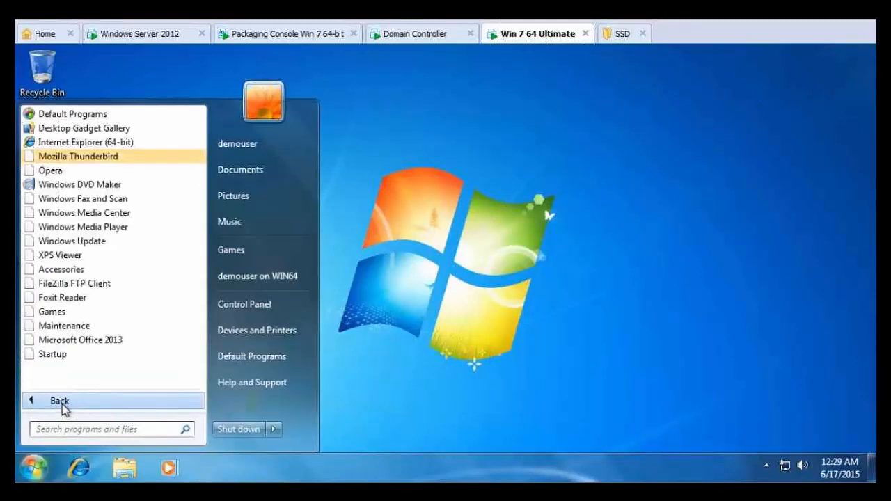
pyautogui.click(85, 344)
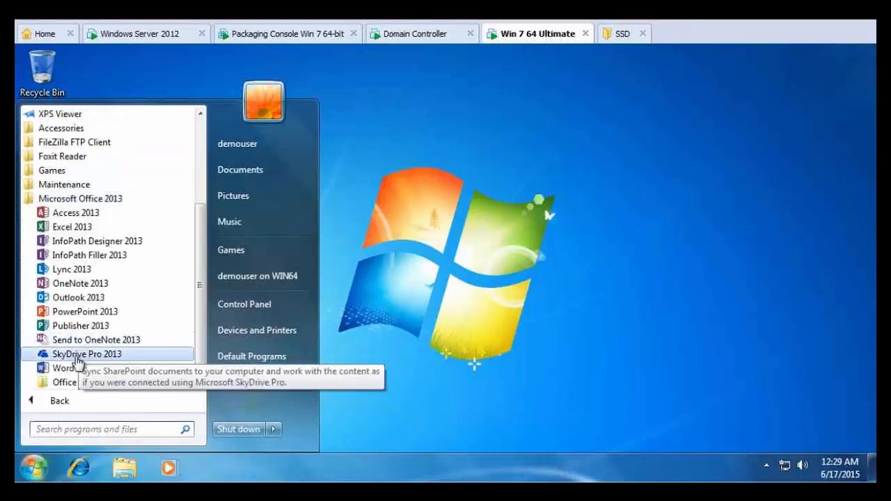
pyautogui.click(73, 368)
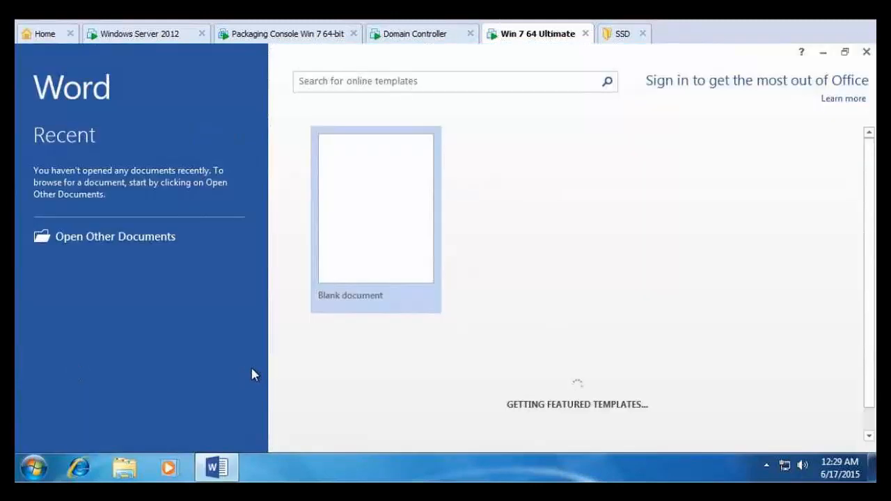
pyautogui.click(409, 201)
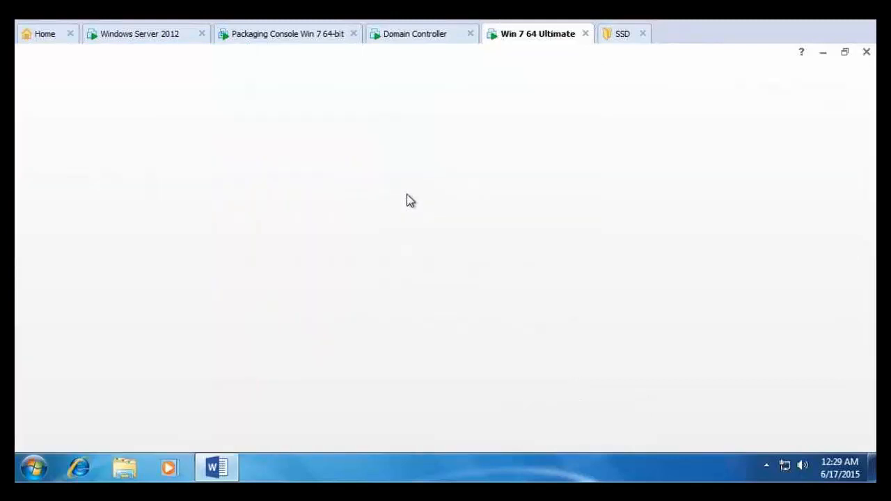
pyautogui.write('Microsoft Word')
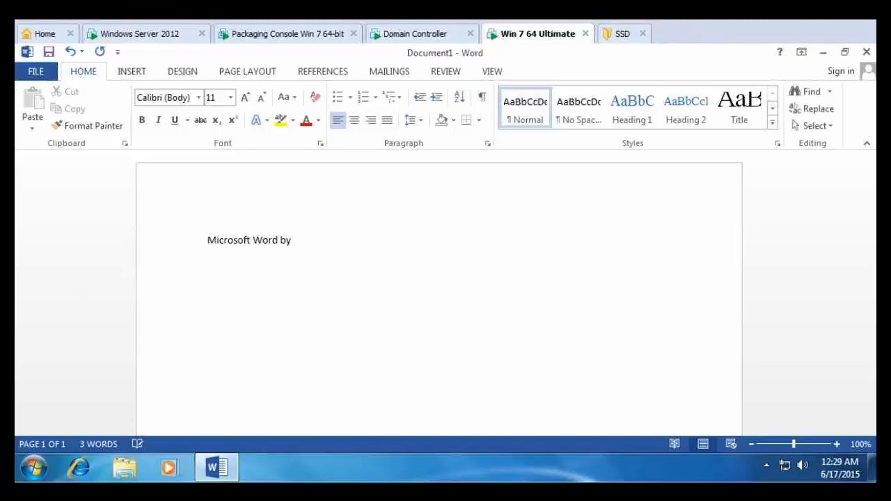
pyautogui.write('delivered by F')
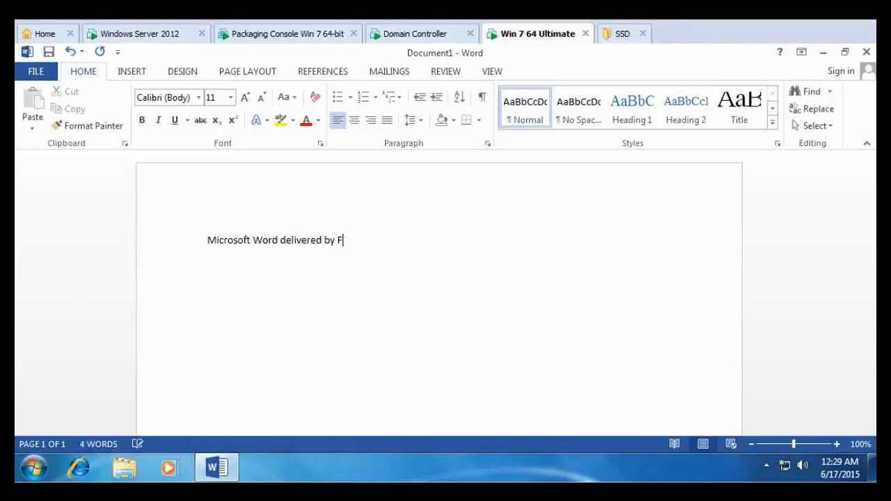
pyautogui.write('lexApp in ')
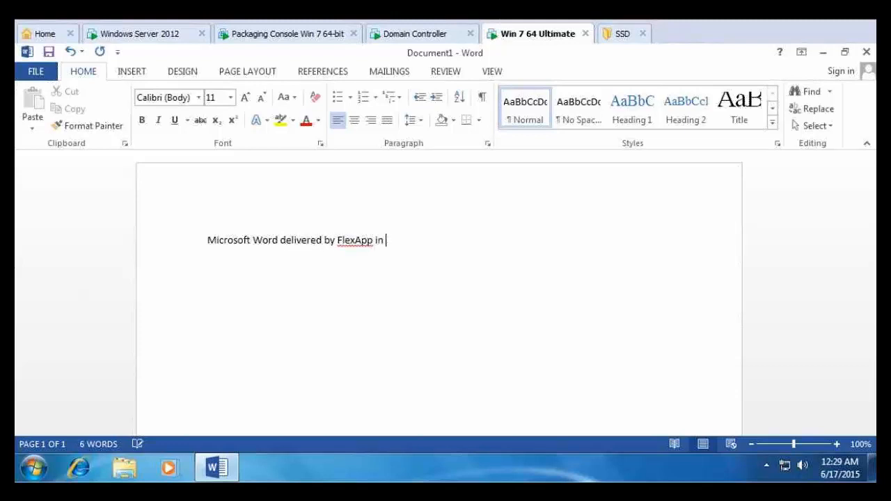
pyautogui.write('ProfileUnity!')
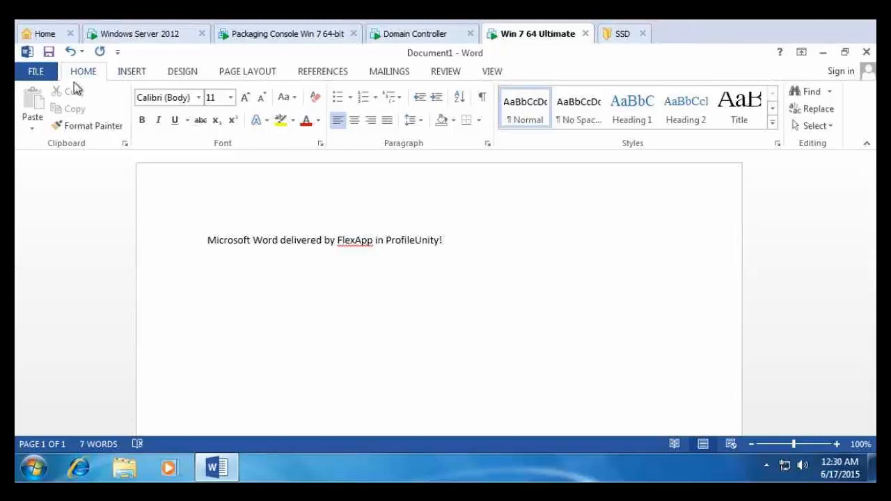
# - Keep the document open, restore Word to a smaller window on the right, and open Explorer
pyautogui.click(27, 51)
pyautogui.click(61, 158)
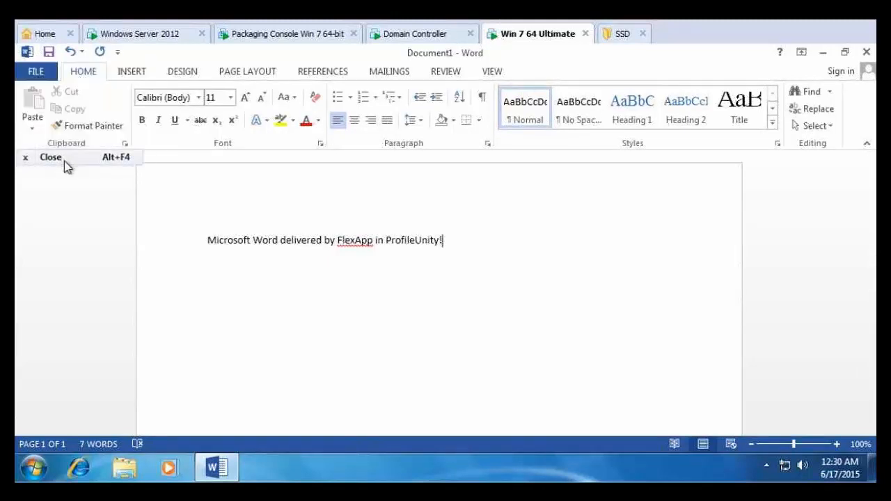
pyautogui.click(507, 284)
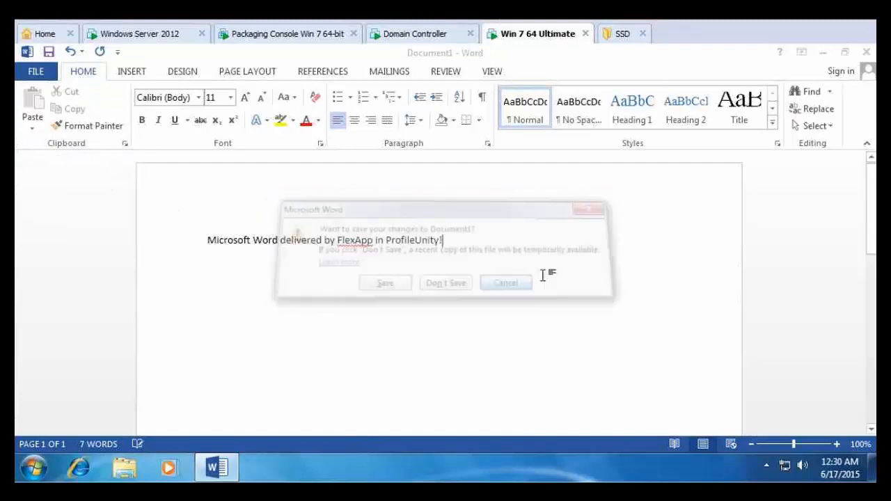
pyautogui.click(845, 52)
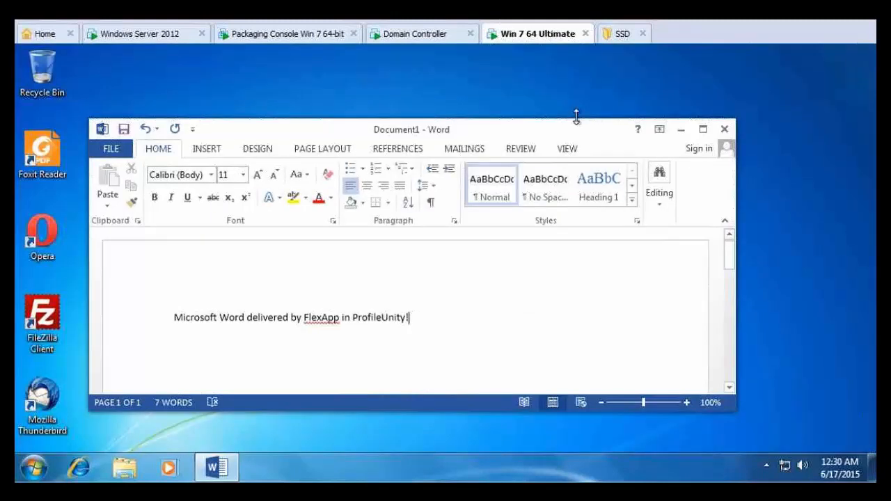
pyautogui.moveTo(505, 131); pyautogui.dragTo(735, 142)
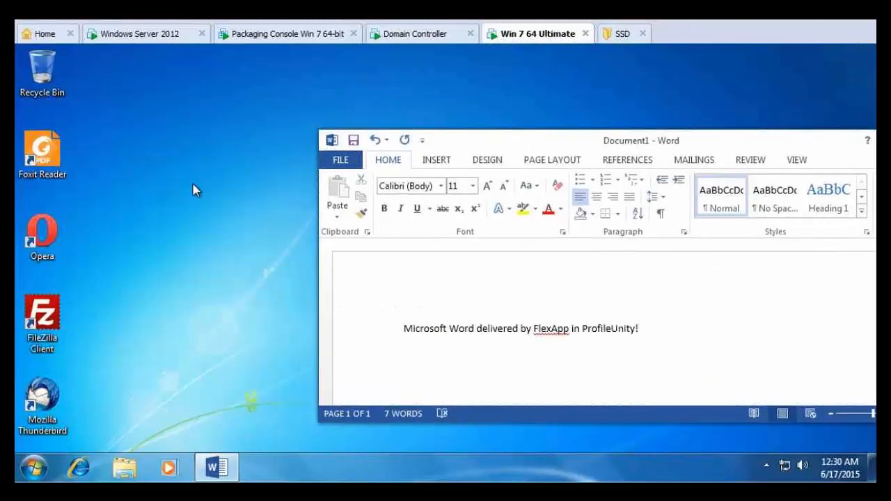
pyautogui.click(123, 475)
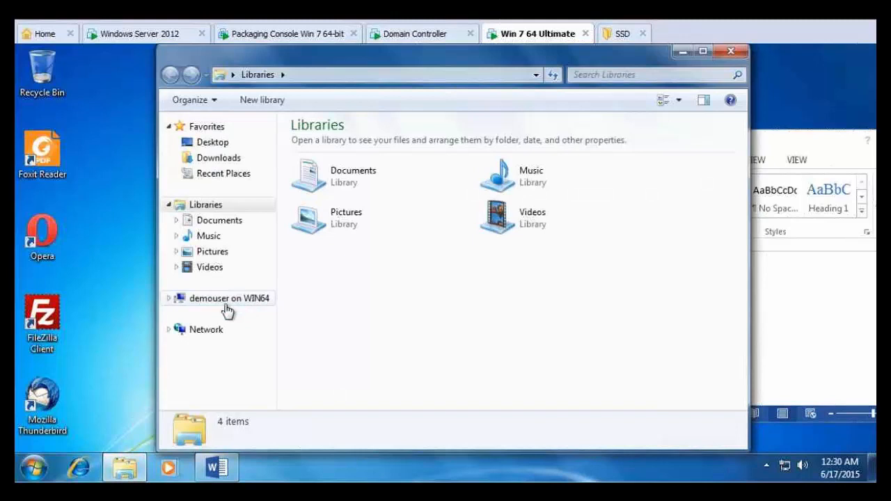
# - Navigate to C:\Program Files (x86)\Microsoft Office and move the window down-right
pyautogui.click(216, 304)
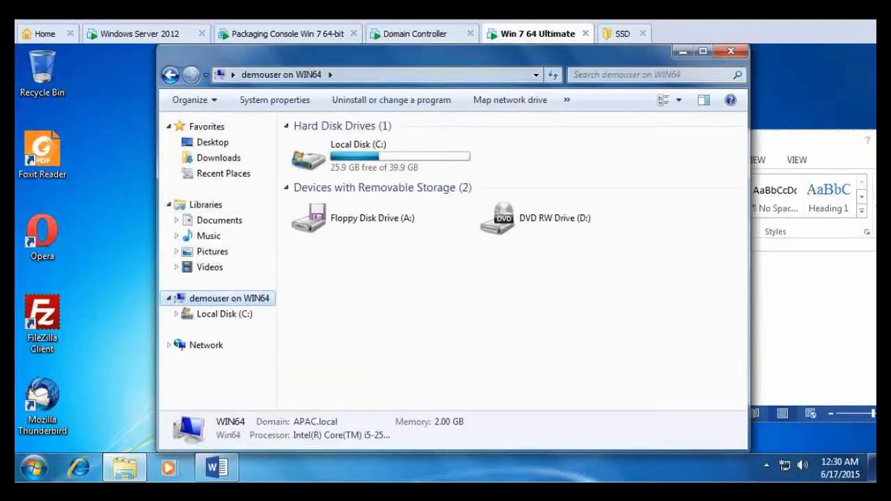
pyautogui.click(376, 159)
pyautogui.doubleClick(379, 160)
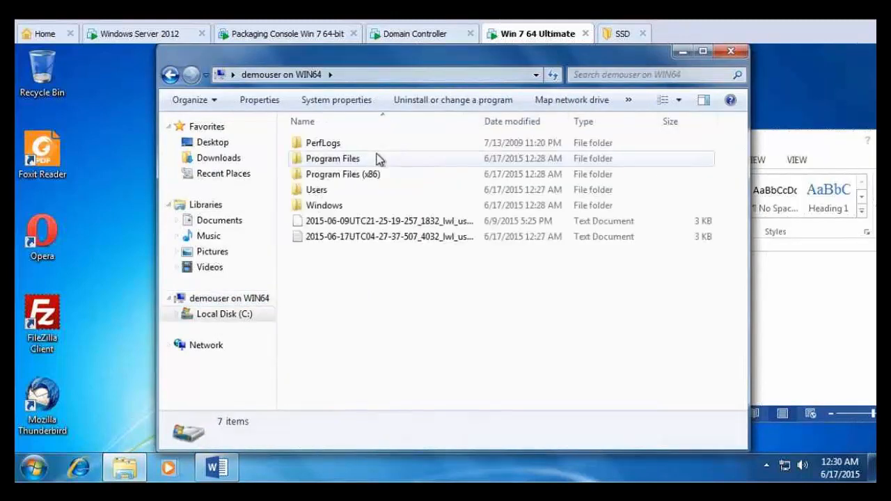
pyautogui.click(353, 175)
pyautogui.doubleClick(353, 174)
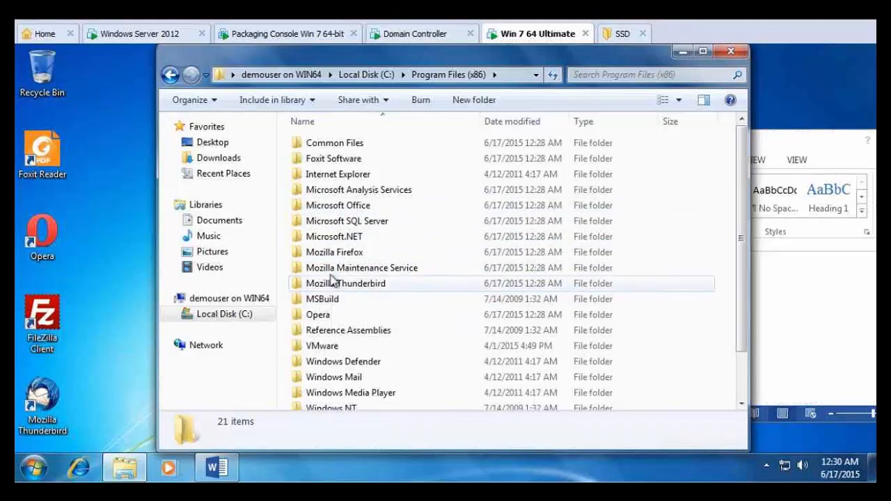
pyautogui.doubleClick(311, 209)
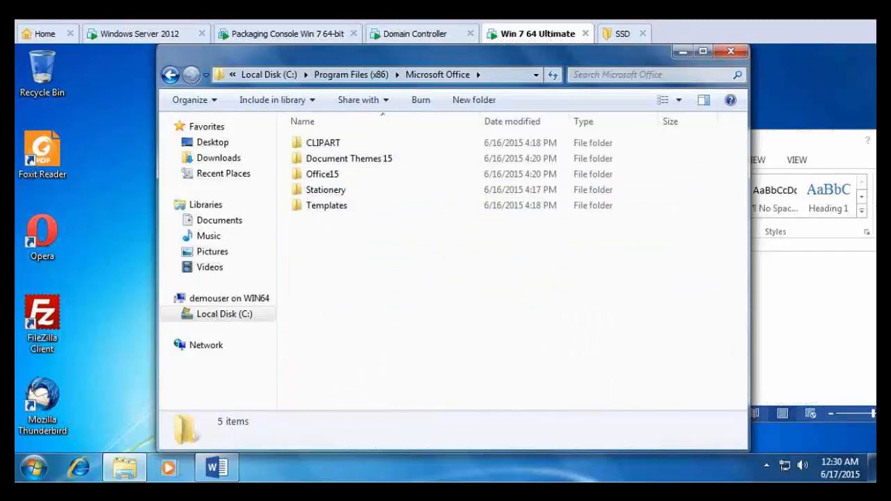
pyautogui.moveTo(313, 68); pyautogui.dragTo(366, 266)
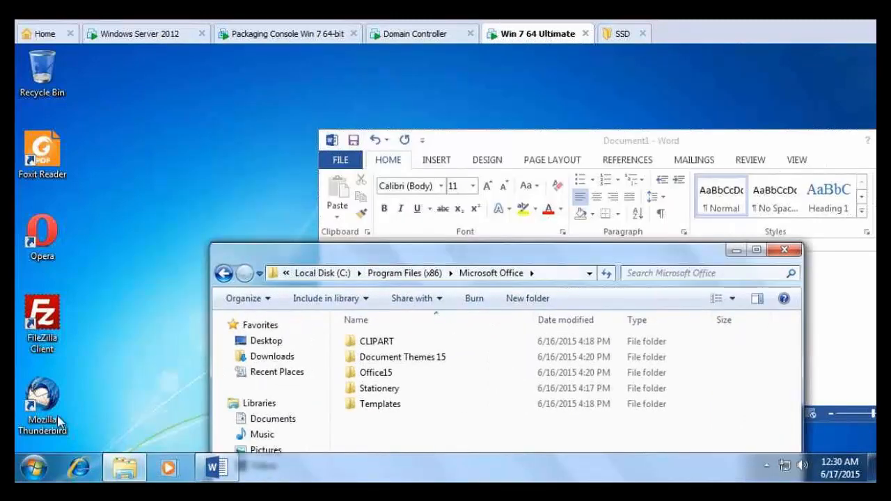
pyautogui.click(42, 472)
# - Search 'servic' to open Services, stop the Liquidware Labs Container Service, and close the console
pyautogui.click(57, 430)
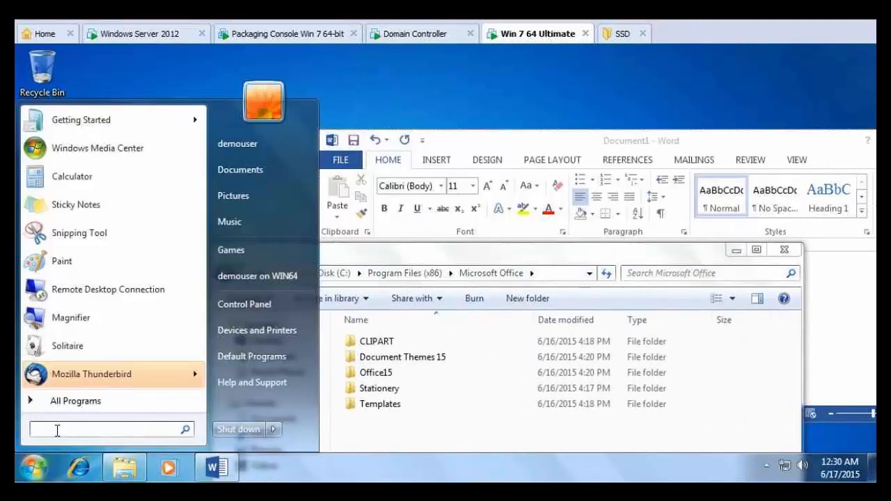
pyautogui.write('services')
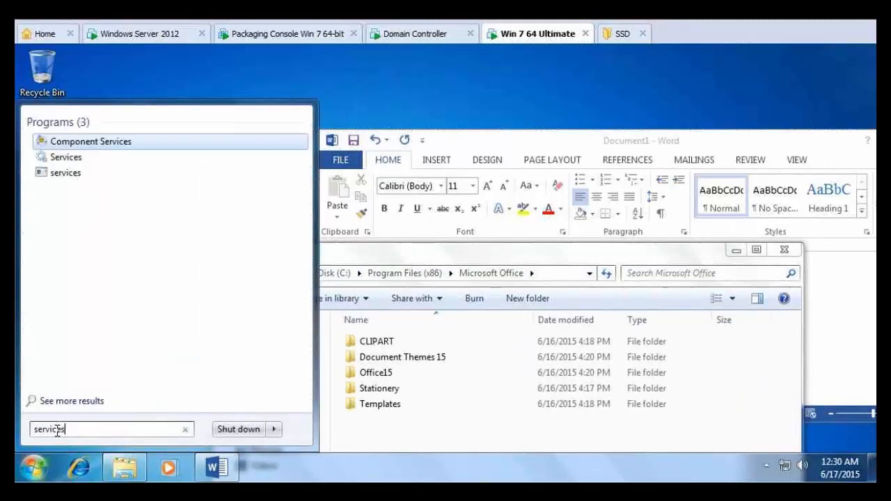
pyautogui.press('Return')
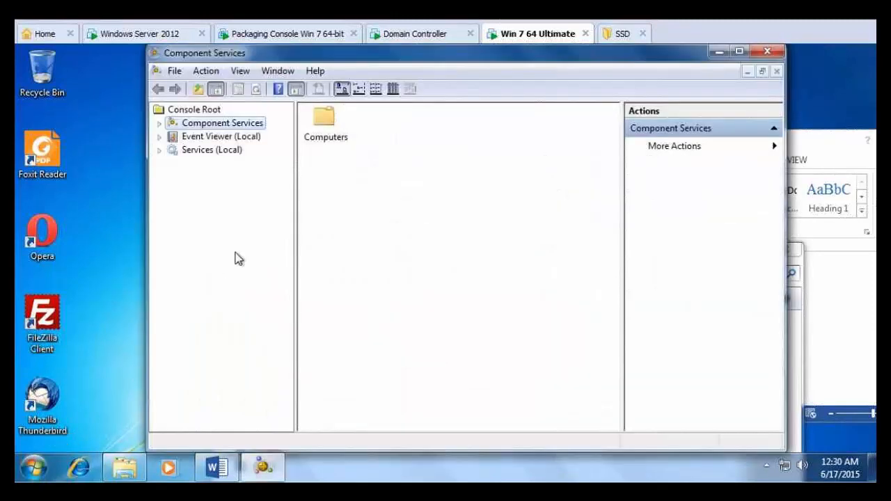
pyautogui.click(224, 151)
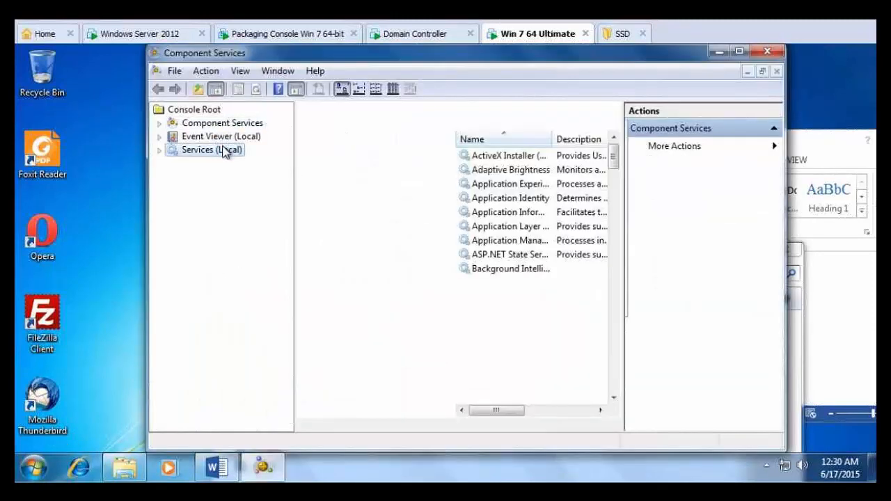
pyautogui.moveTo(619, 160); pyautogui.dragTo(614, 229)
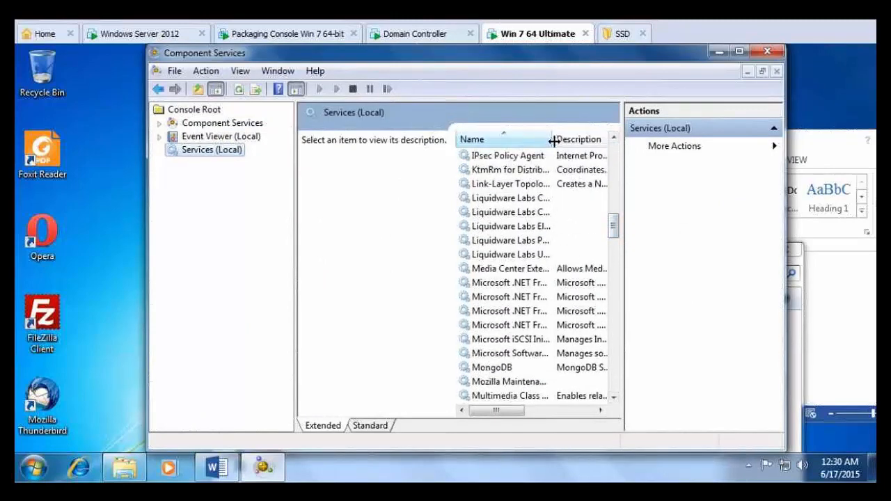
pyautogui.moveTo(552, 140); pyautogui.dragTo(575, 139)
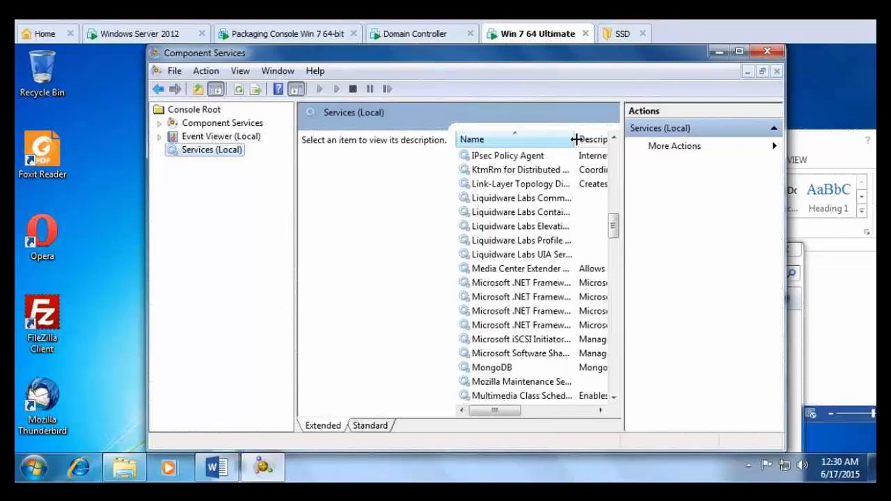
pyautogui.rightClick(541, 215)
pyautogui.click(573, 241)
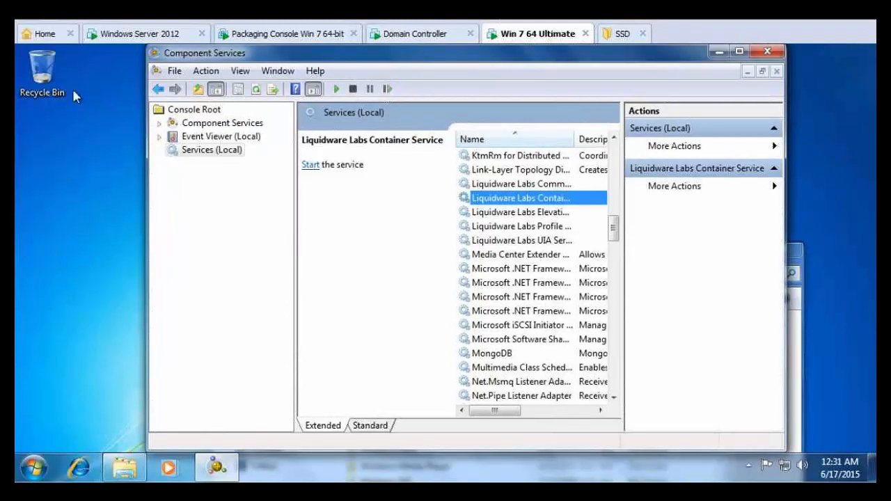
pyautogui.click(769, 53)
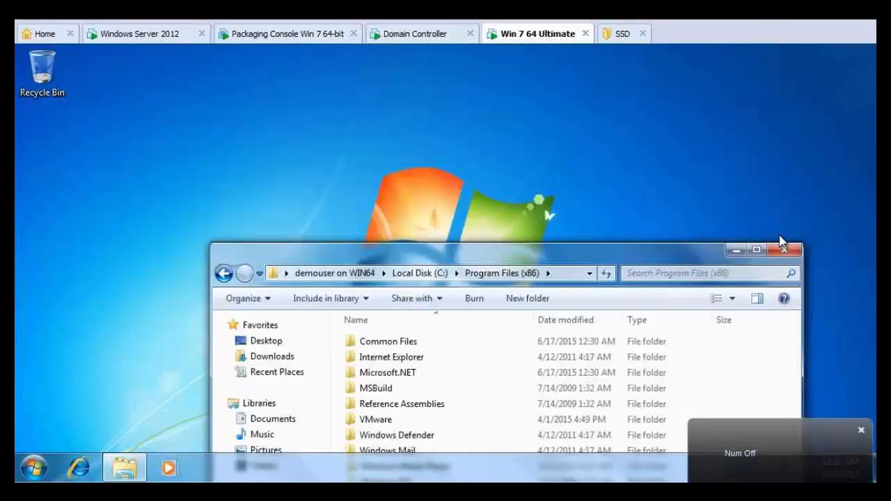
# - Close the Program Files (x86) Explorer window and return to the Windows Server 2012 session
pyautogui.moveTo(682, 259); pyautogui.dragTo(664, 103)
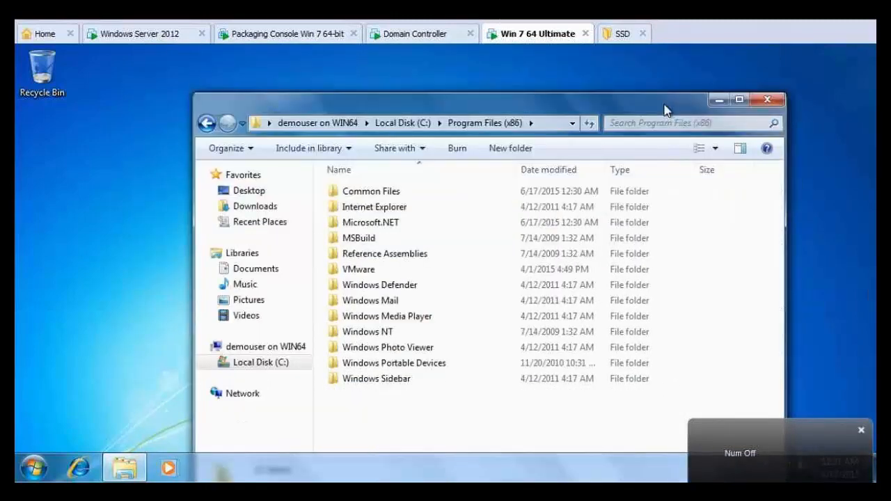
pyautogui.click(763, 92)
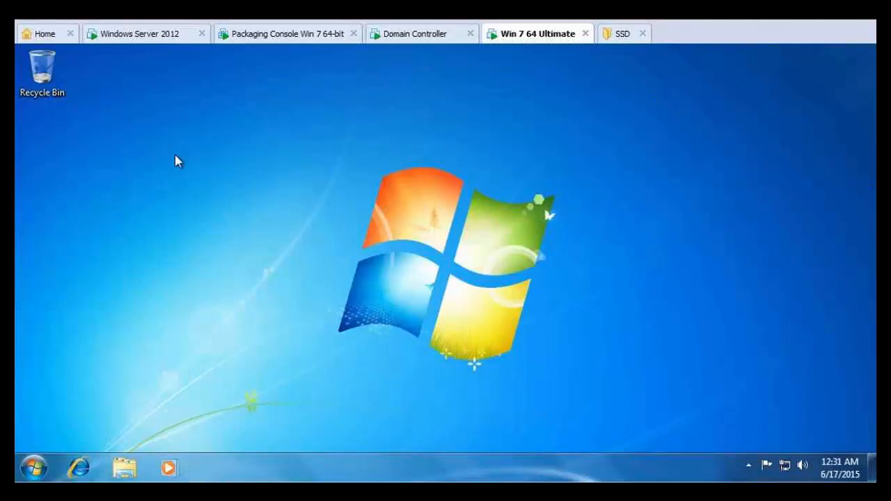
pyautogui.click(151, 43)
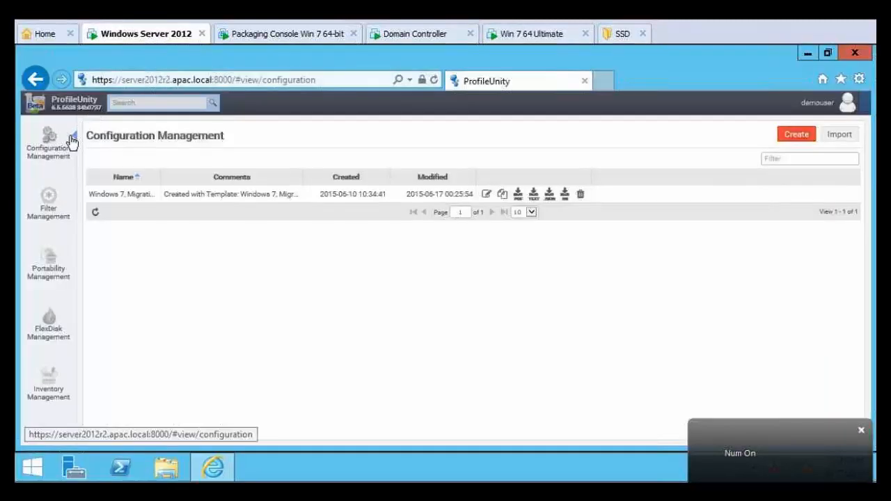
# - Review the Windows 7 migration configuration's modules, then view the list of nine filters
pyautogui.click(486, 194)
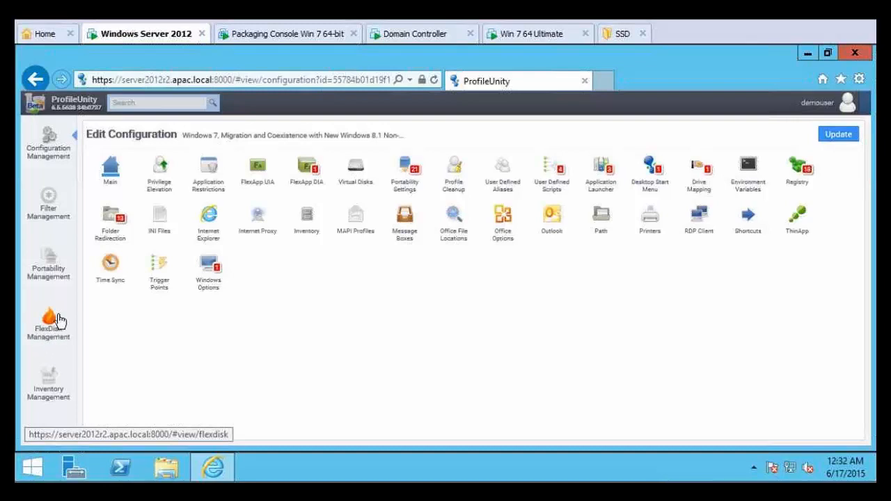
pyautogui.click(51, 199)
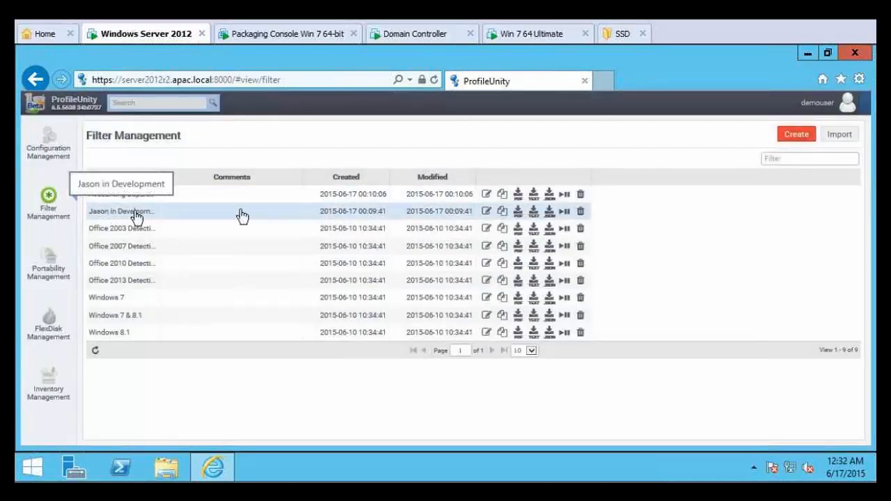
pyautogui.click(486, 213)
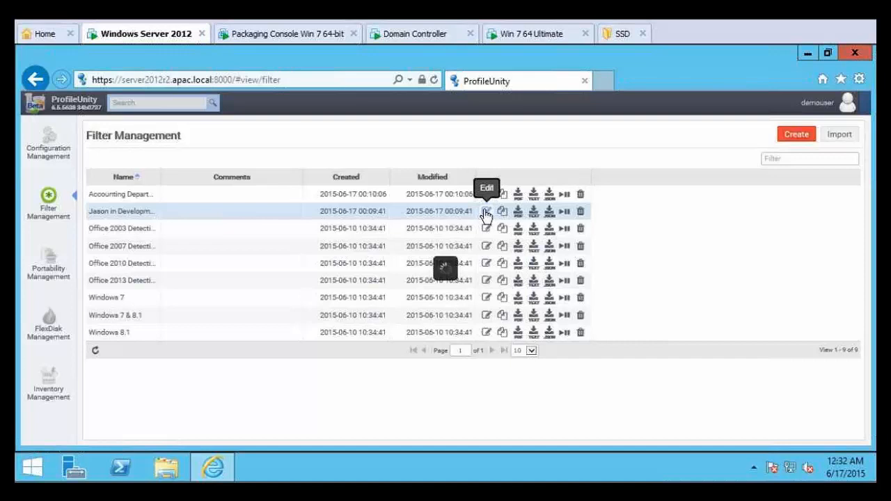
pyautogui.click(383, 243)
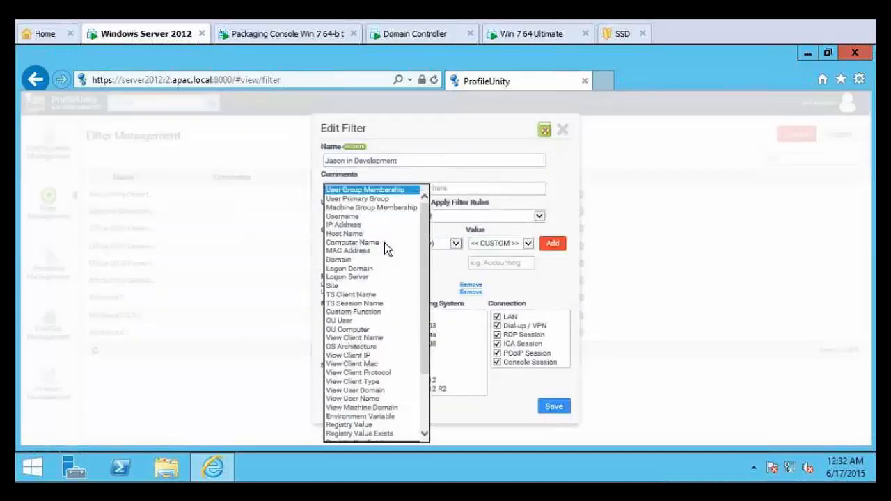
pyautogui.moveTo(426, 252); pyautogui.dragTo(435, 291)
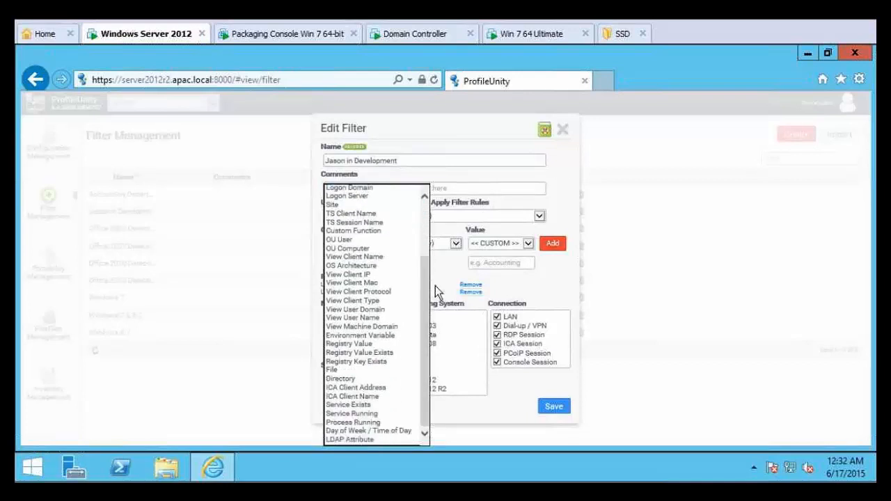
pyautogui.click(556, 157)
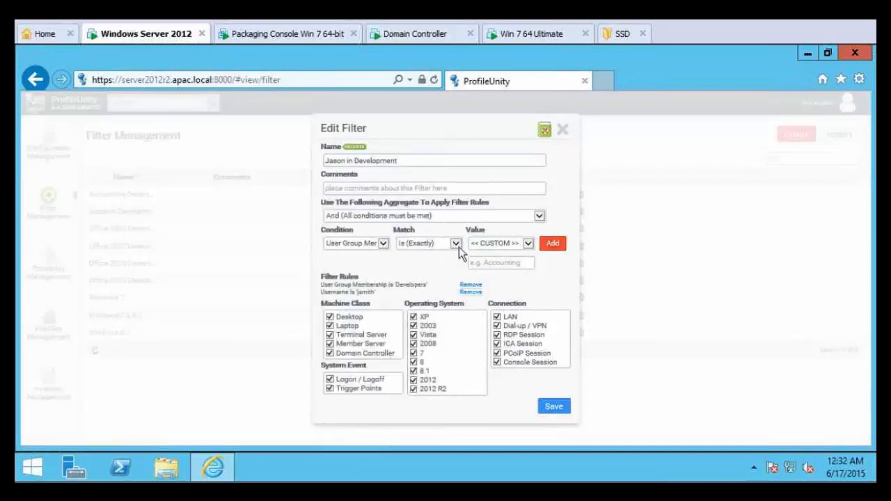
pyautogui.click(530, 245)
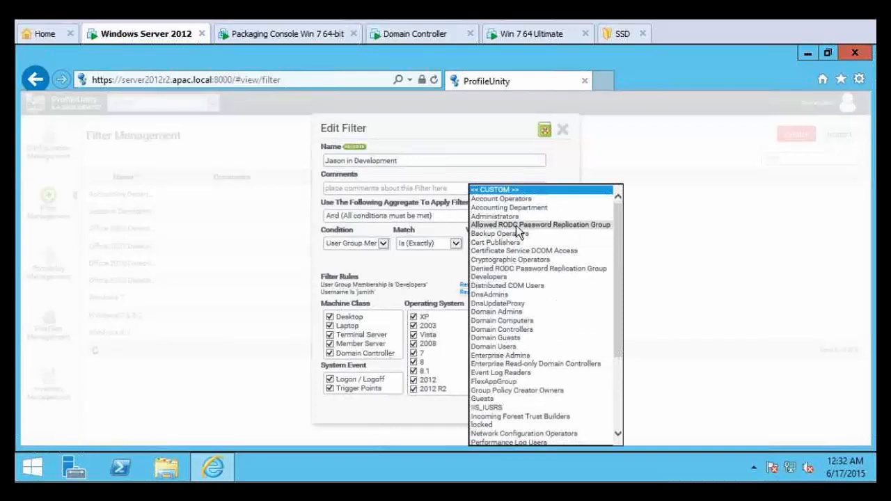
pyautogui.click(429, 270)
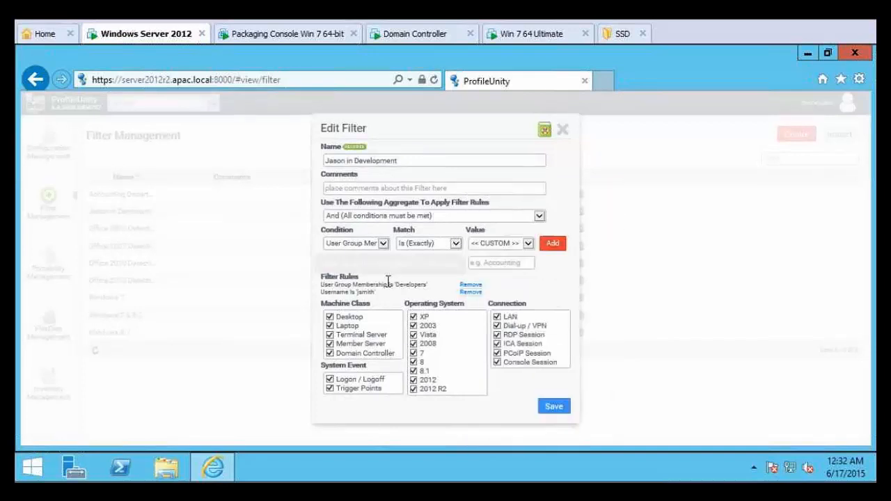
pyautogui.click(383, 244)
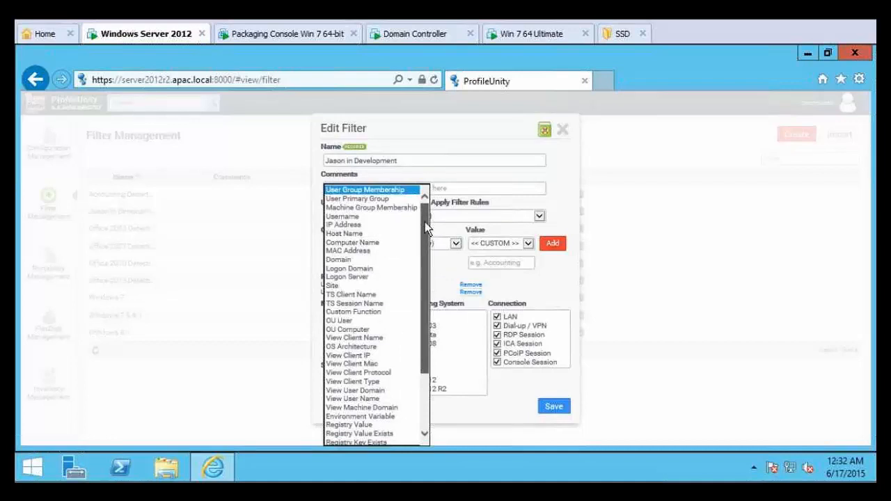
pyautogui.moveTo(426, 228); pyautogui.dragTo(417, 293)
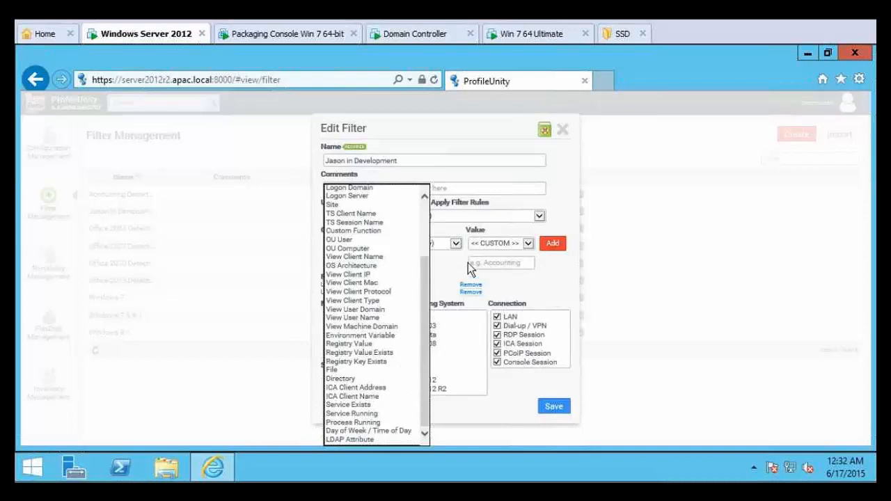
pyautogui.click(563, 131)
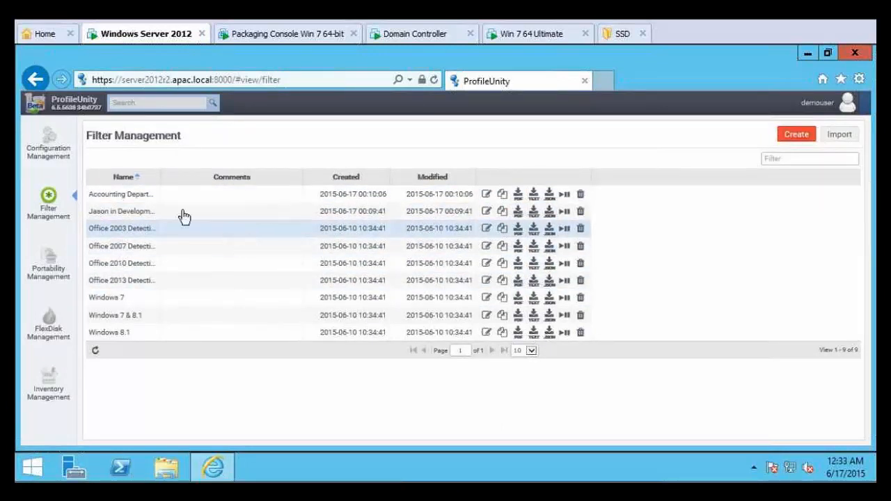
# - Open the Windows 7 migration configuration, then scroll through ProfileUnity's Administration settings
pyautogui.click(66, 153)
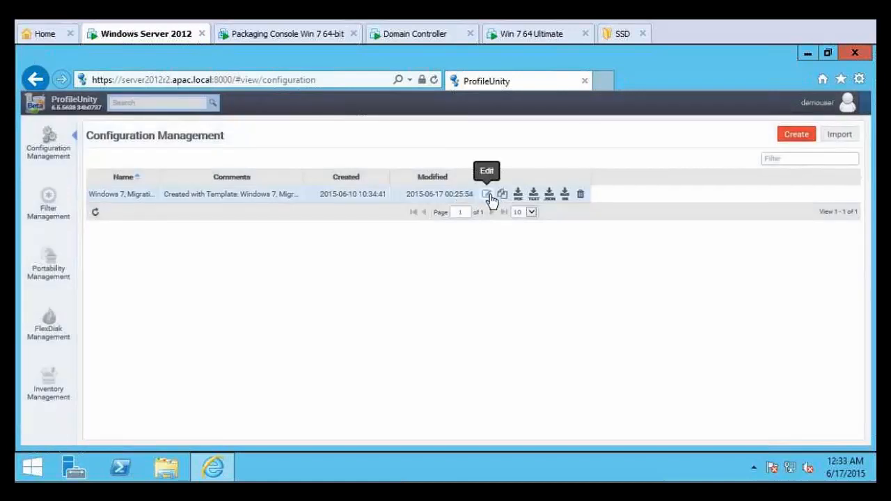
pyautogui.click(488, 197)
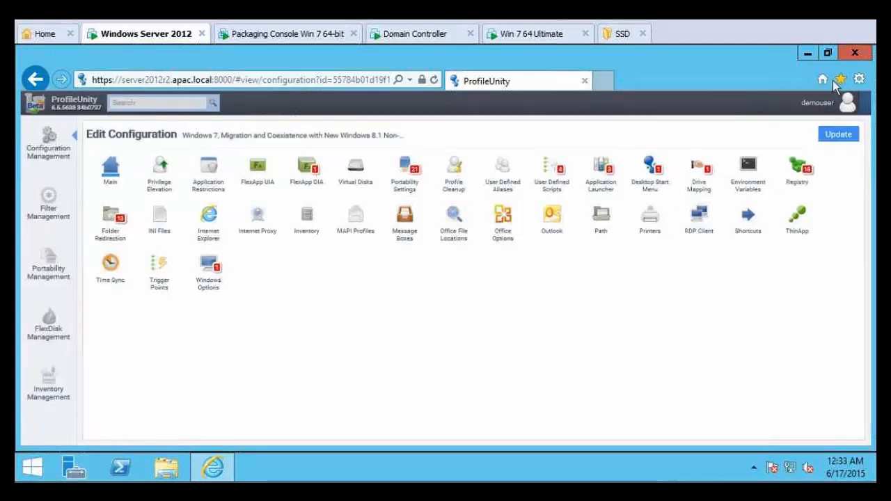
pyautogui.click(822, 103)
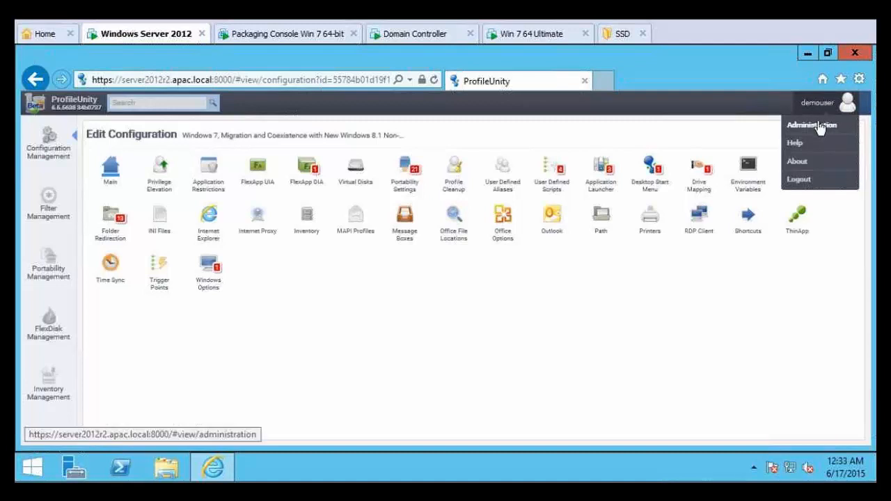
pyautogui.click(819, 123)
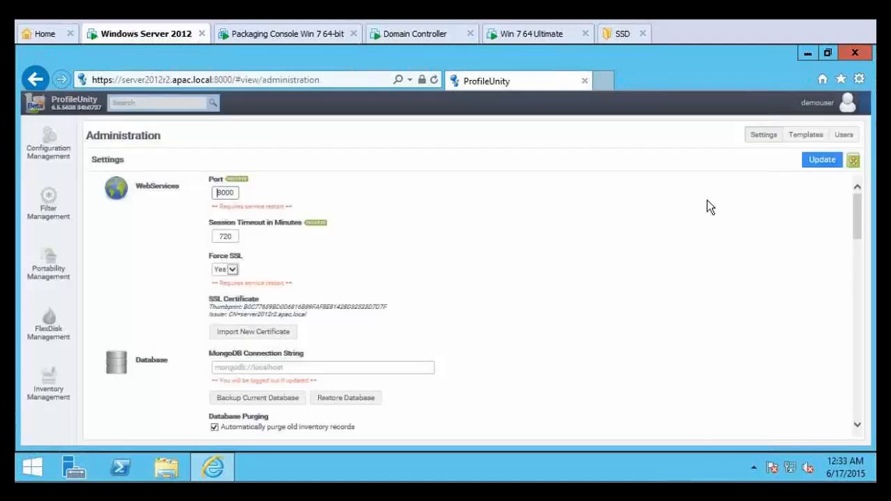
pyautogui.scroll(-8, 694, 249)
pyautogui.scroll(-1, 699, 250)
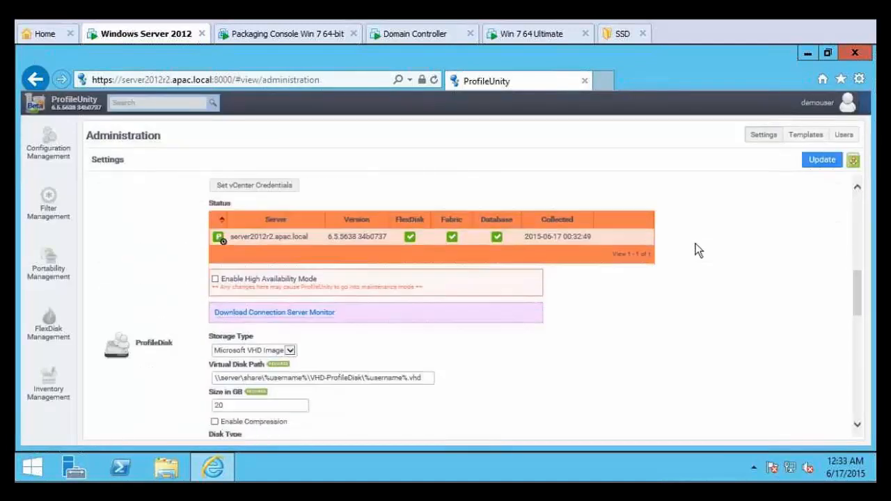
pyautogui.scroll(-1, 698, 251)
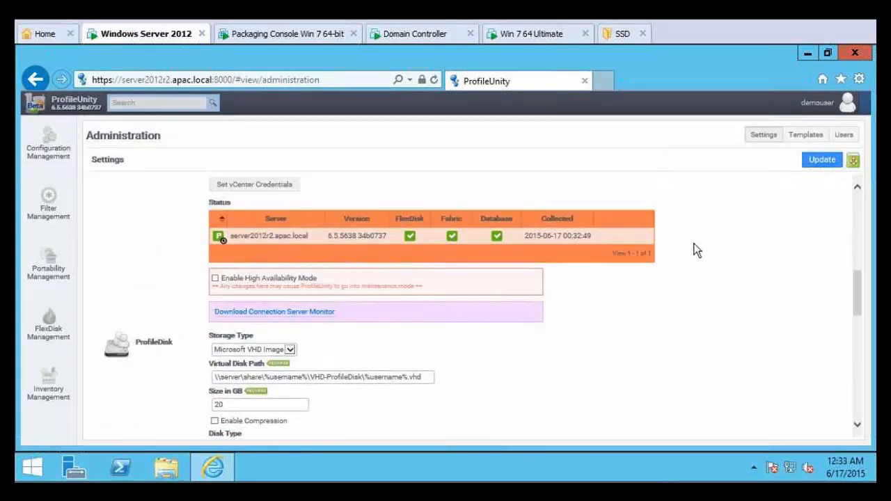
pyautogui.scroll(-1, 697, 250)
pyautogui.scroll(-1, 695, 249)
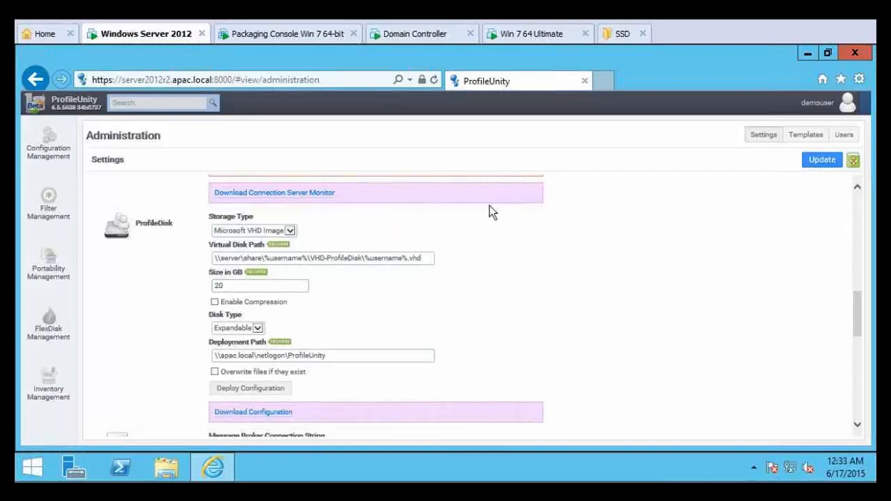
# - Return to Configuration Management and reopen the Windows 7 migration configuration for editing
pyautogui.click(25, 78)
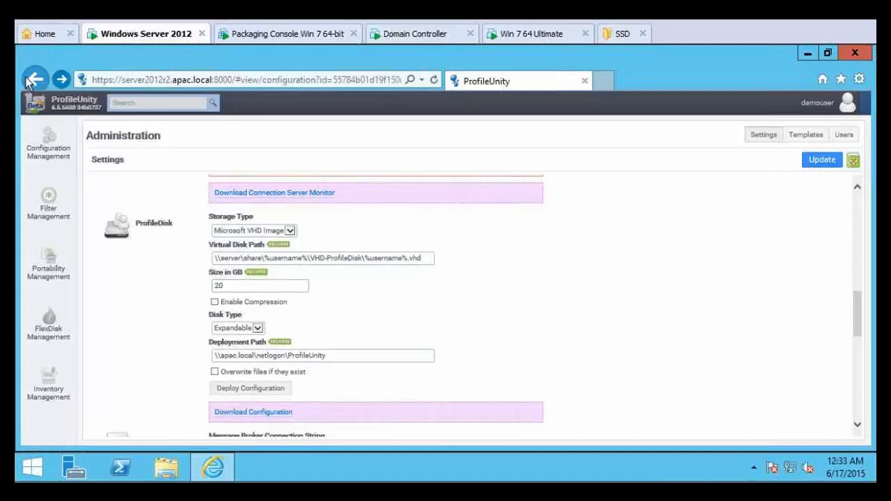
pyautogui.click(36, 80)
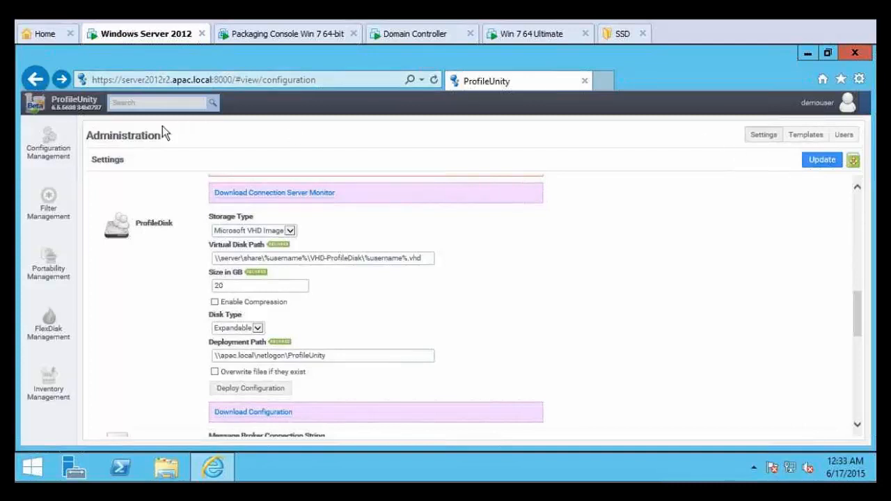
pyautogui.click(44, 150)
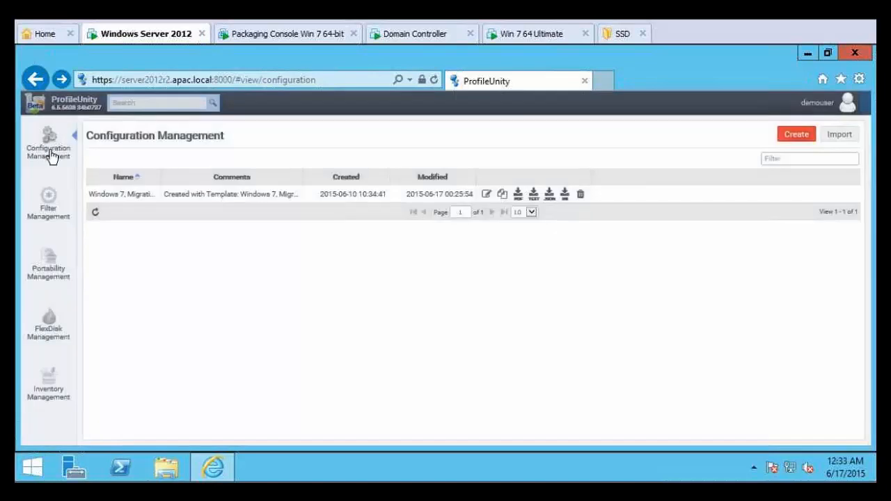
pyautogui.click(487, 197)
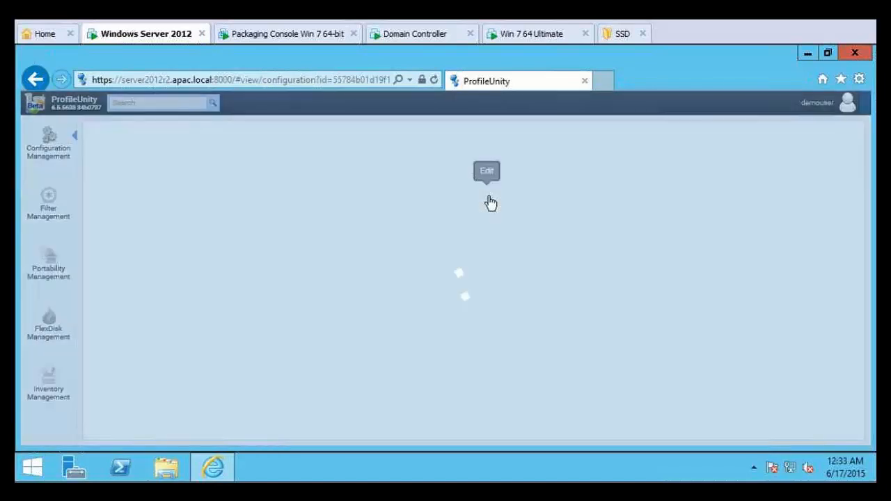